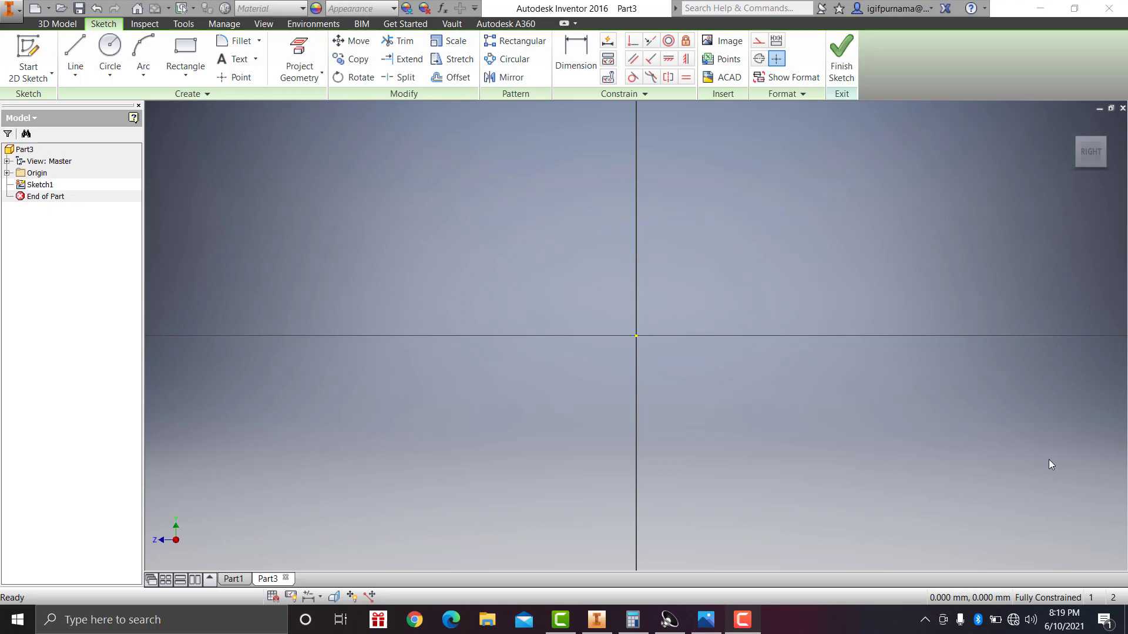
# Step: Review the whole stepped-block reference drawing in Photos, then bring up Inventor's new-sketch choices
pyautogui.click(707, 619)
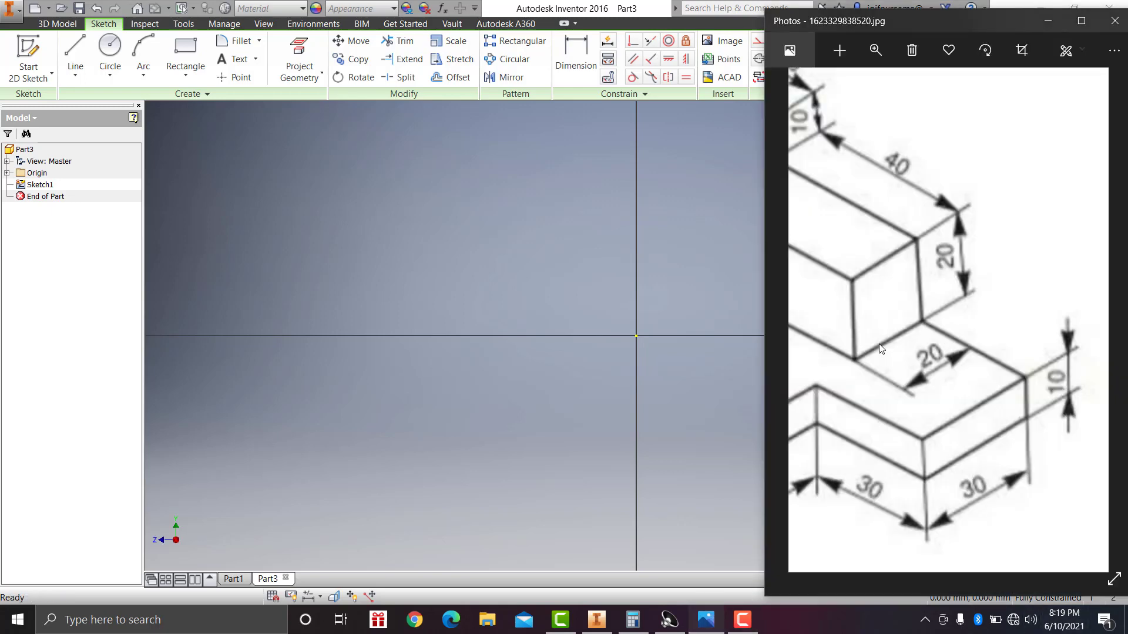
pyautogui.click(875, 49)
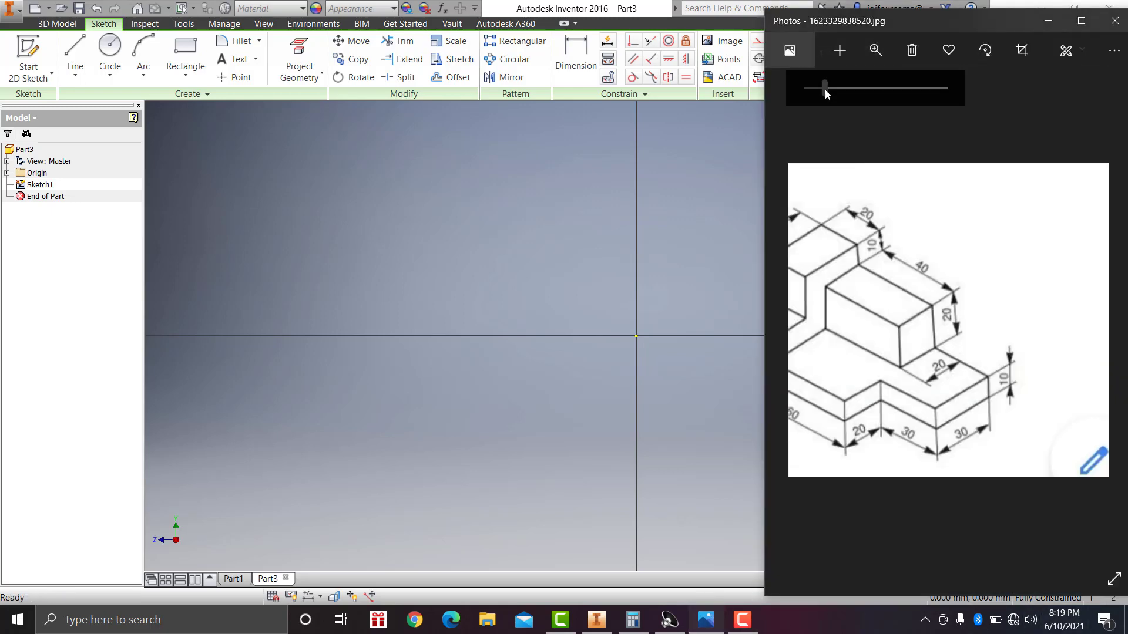
pyautogui.moveTo(838, 88); pyautogui.dragTo(812, 89)
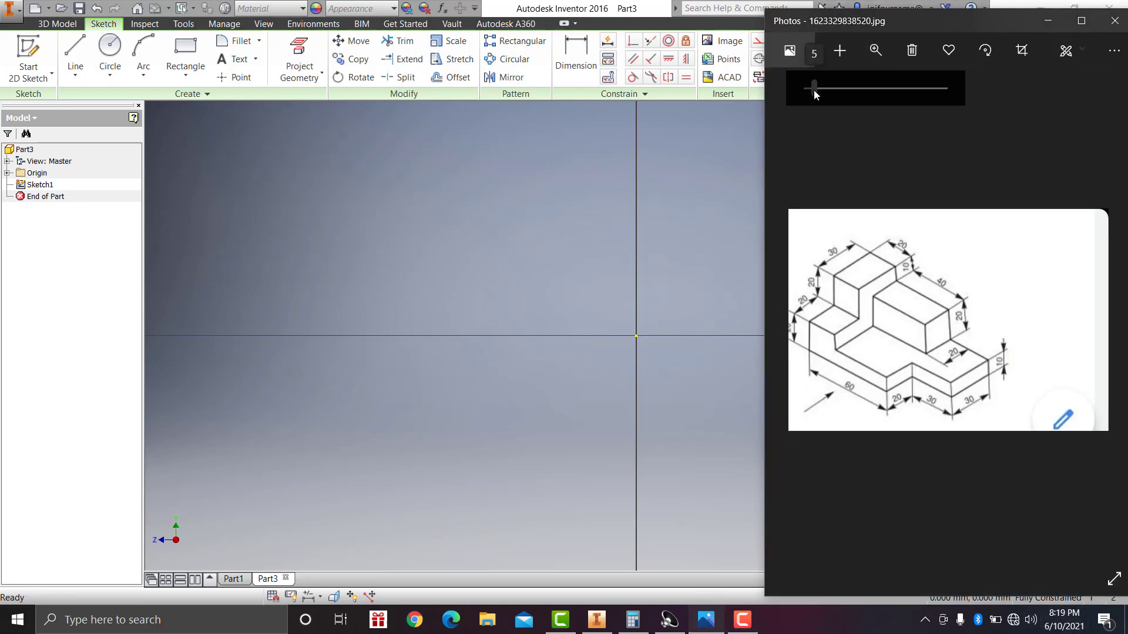
pyautogui.click(367, 249)
pyautogui.click(35, 76)
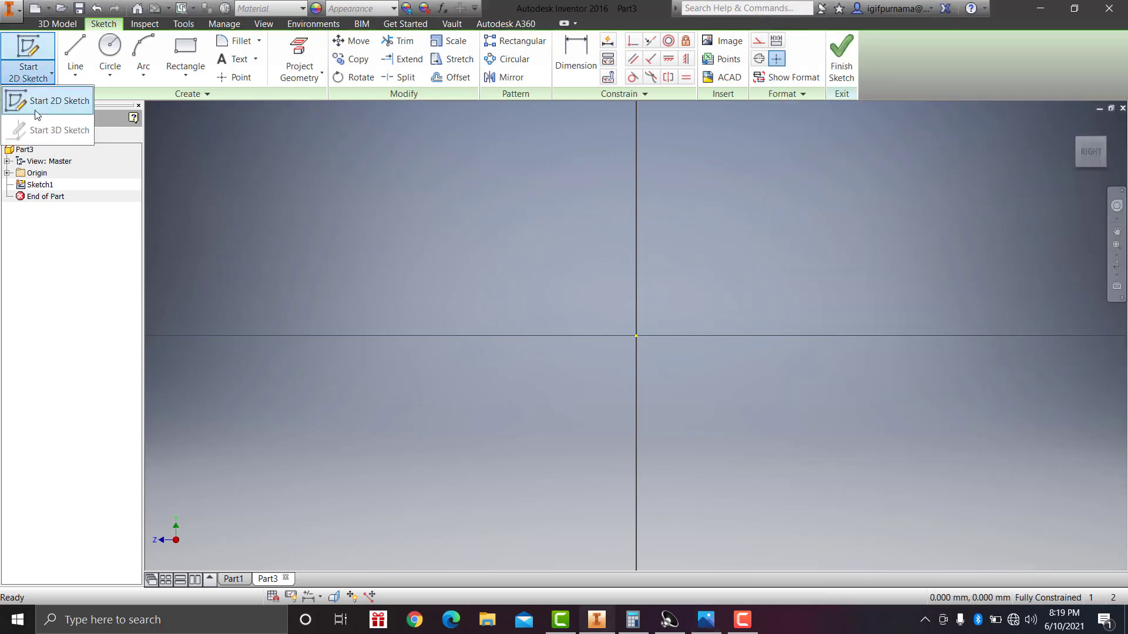
# Step: Finish Sketch1 and start Sketch2 on the XZ origin plane, with the reference drawing alongside
pyautogui.click(37, 109)
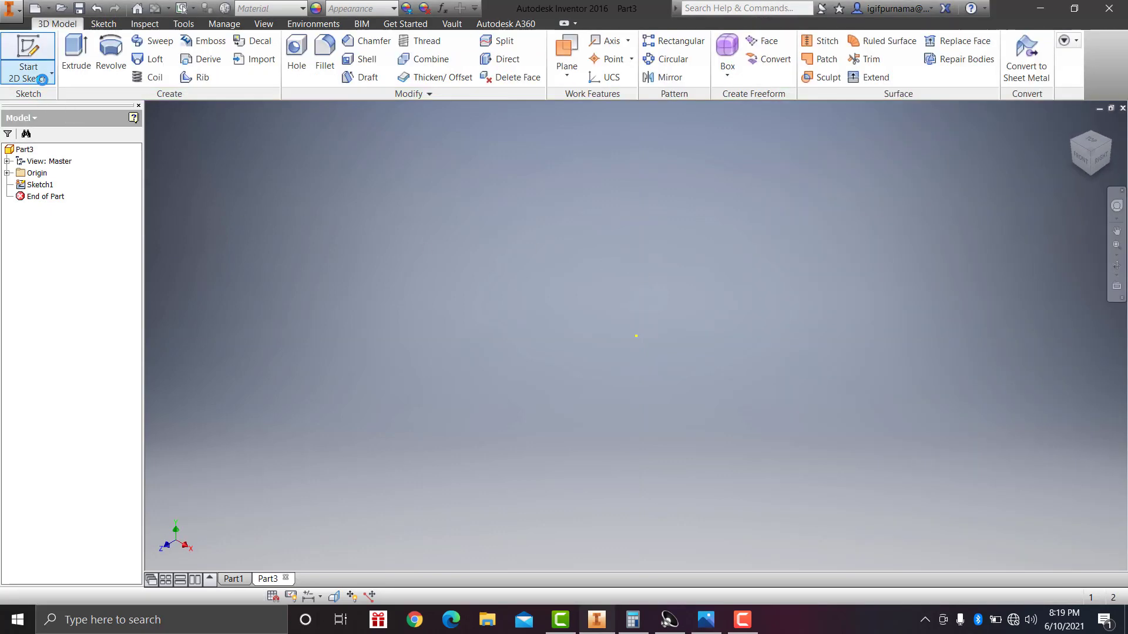
pyautogui.click(42, 80)
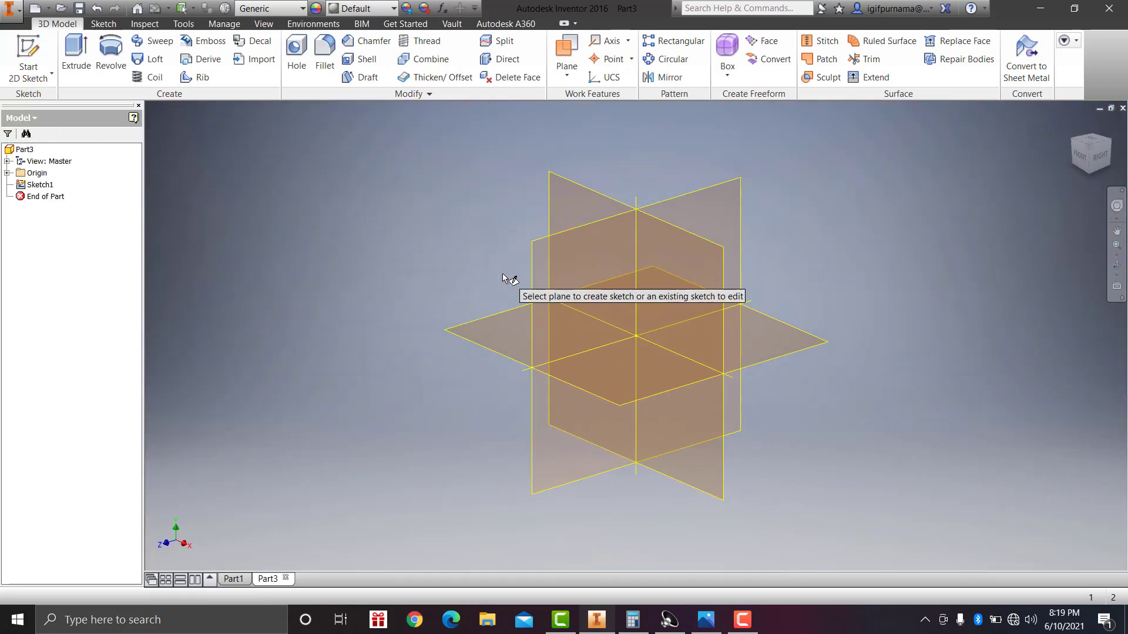
pyautogui.click(629, 403)
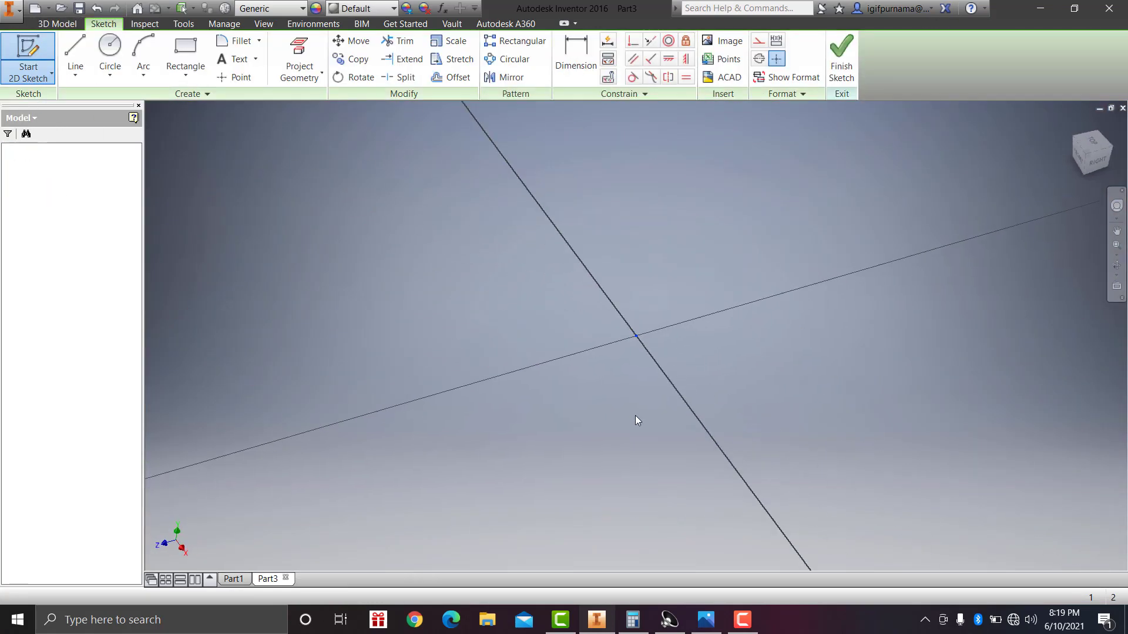
pyautogui.click(706, 619)
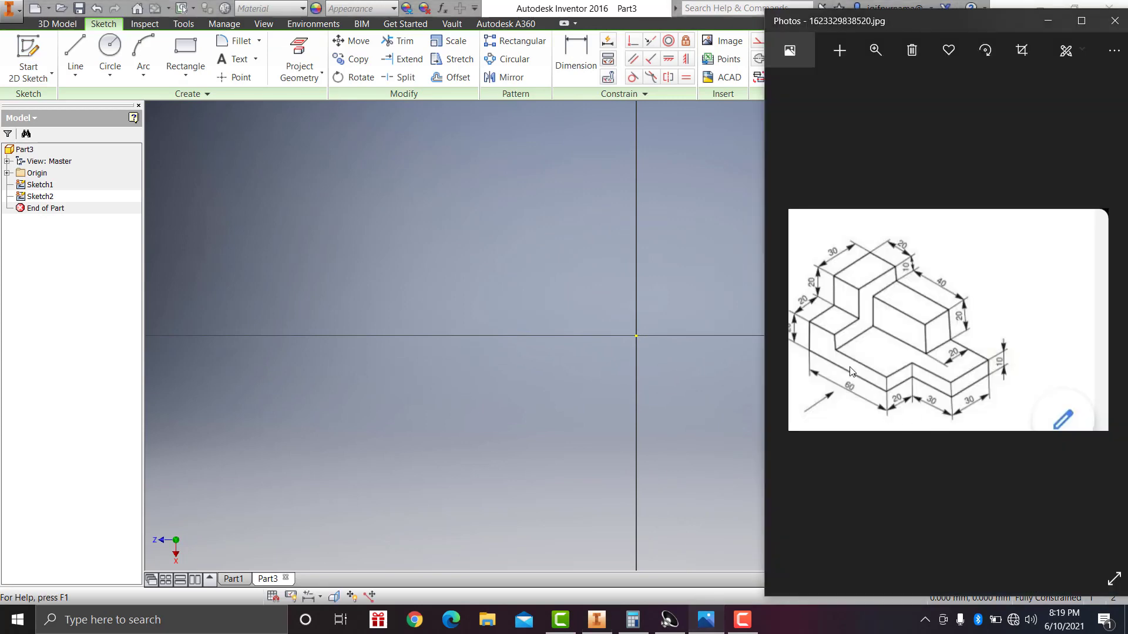
# Step: Draw a two-point center rectangle in Sketch2 centred on the origin
pyautogui.click(185, 74)
pyautogui.click(190, 160)
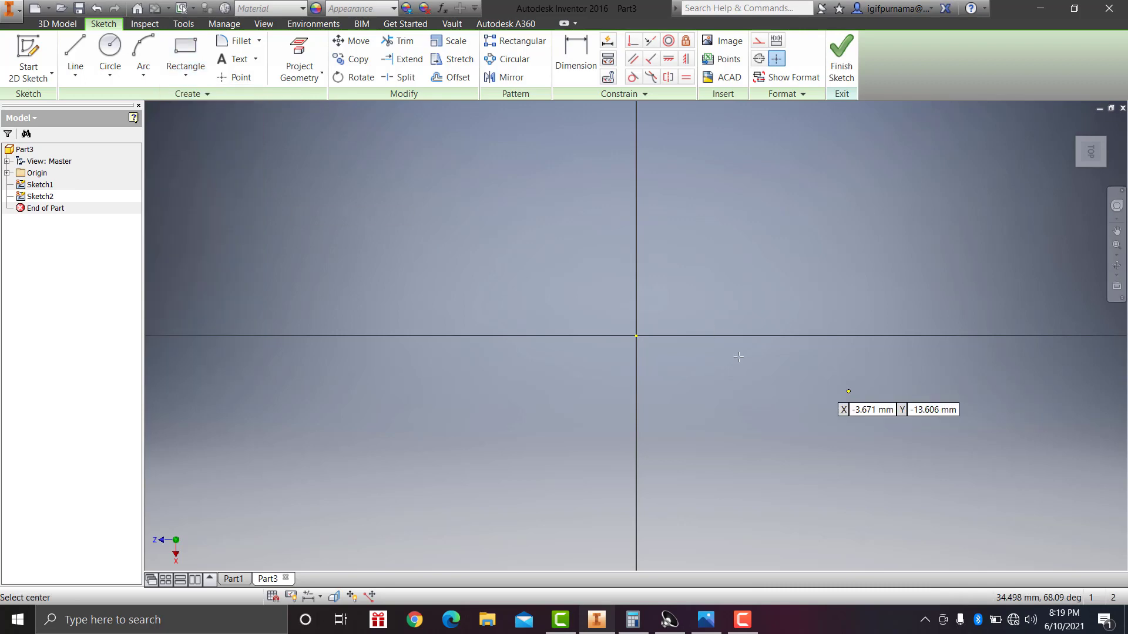
pyautogui.click(636, 335)
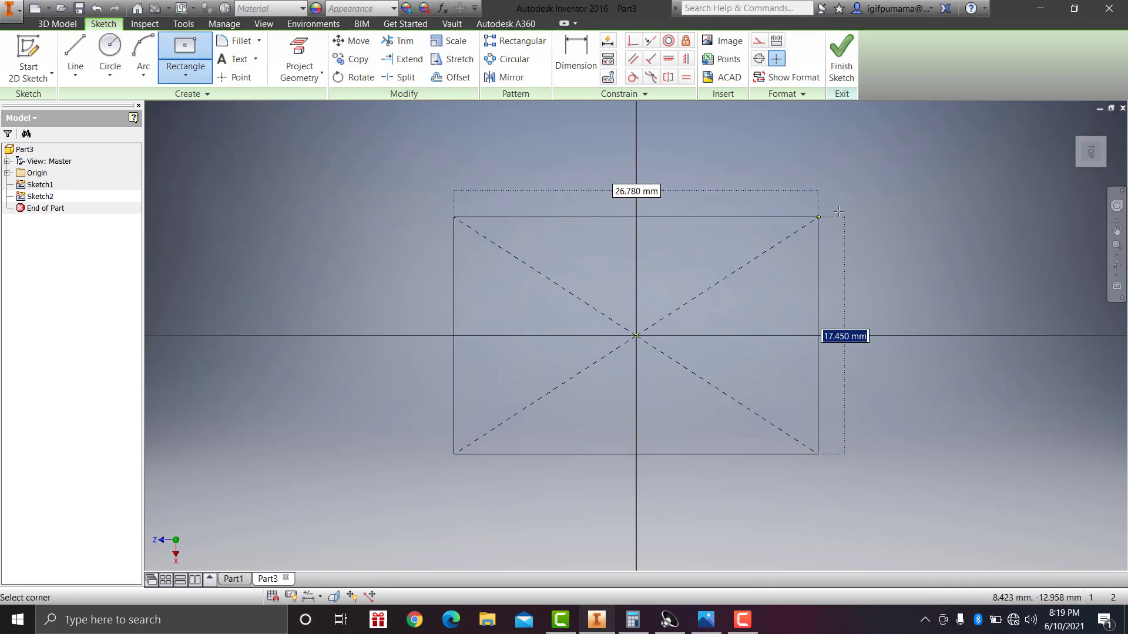
pyautogui.click(895, 207)
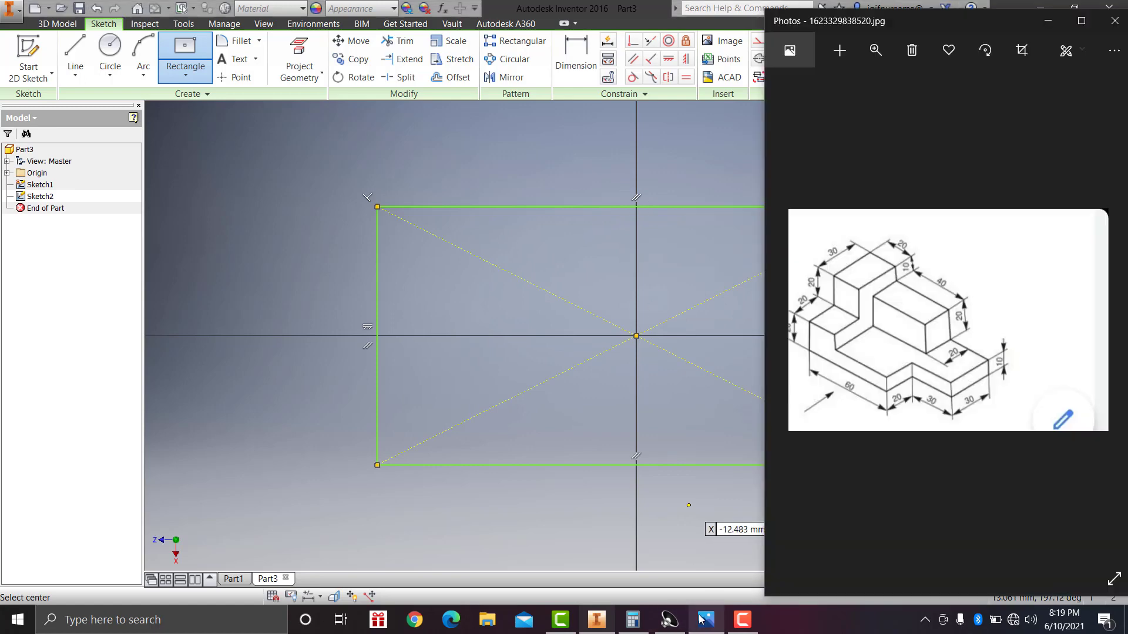
# Step: Zoom and pan the Photos reference to read the 40, 20, 10 and 30 dimensions
pyautogui.click(705, 620)
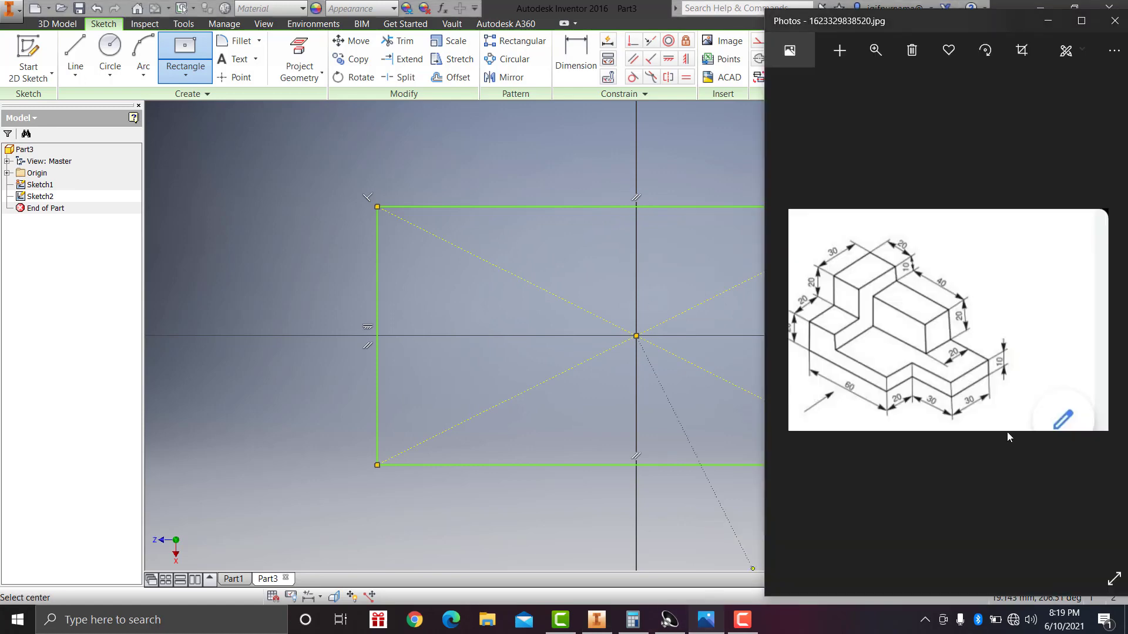
pyautogui.click(875, 49)
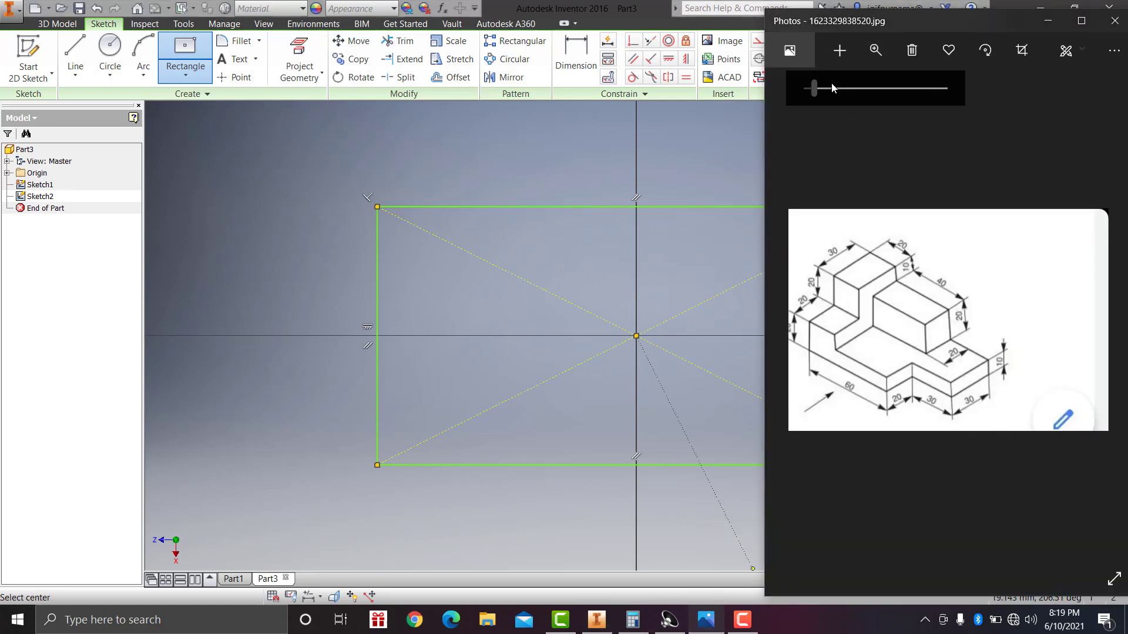
pyautogui.scroll(2, 893, 230)
pyautogui.moveTo(893, 231); pyautogui.dragTo(928, 256)
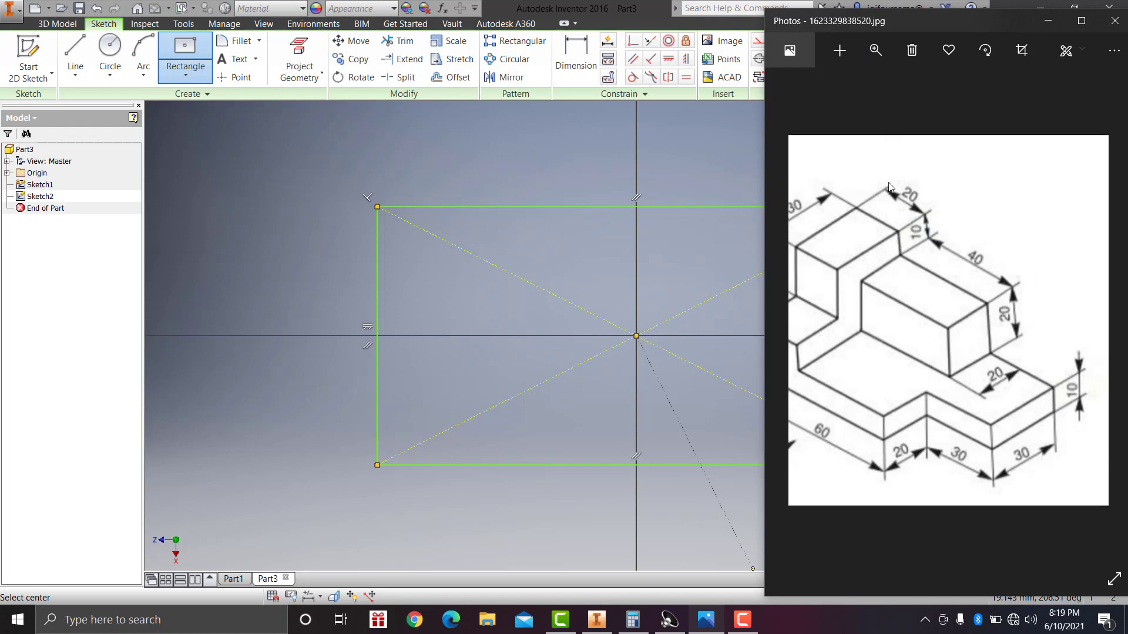
pyautogui.moveTo(999, 280); pyautogui.dragTo(942, 242)
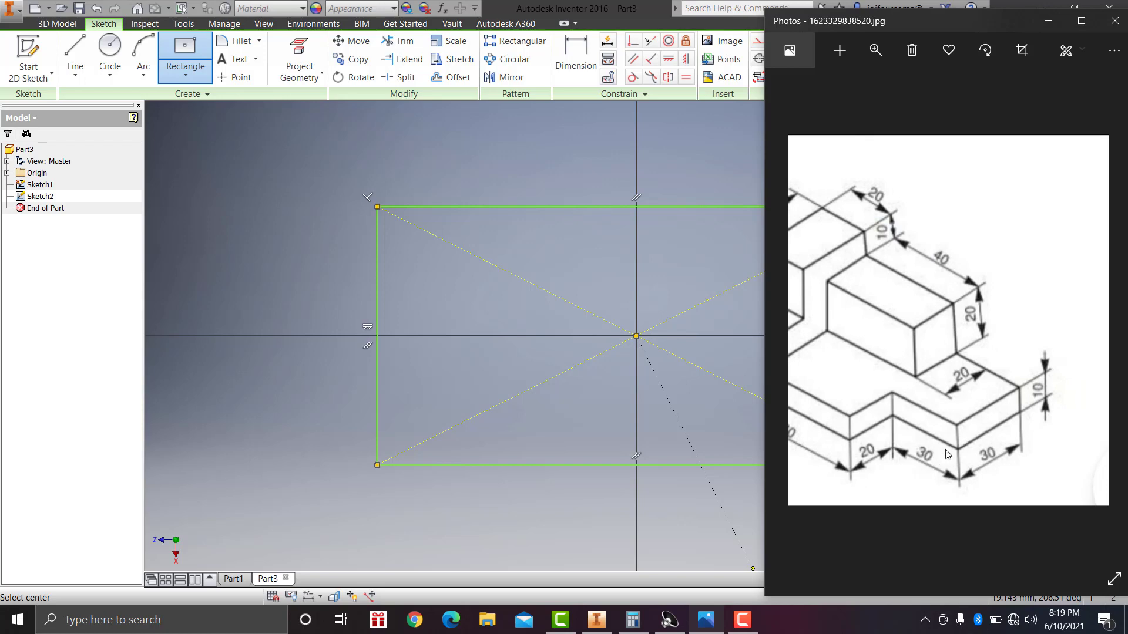
# Step: Dimension the rectangle's top edge to a 90 mm width
pyautogui.click(581, 52)
pyautogui.click(570, 207)
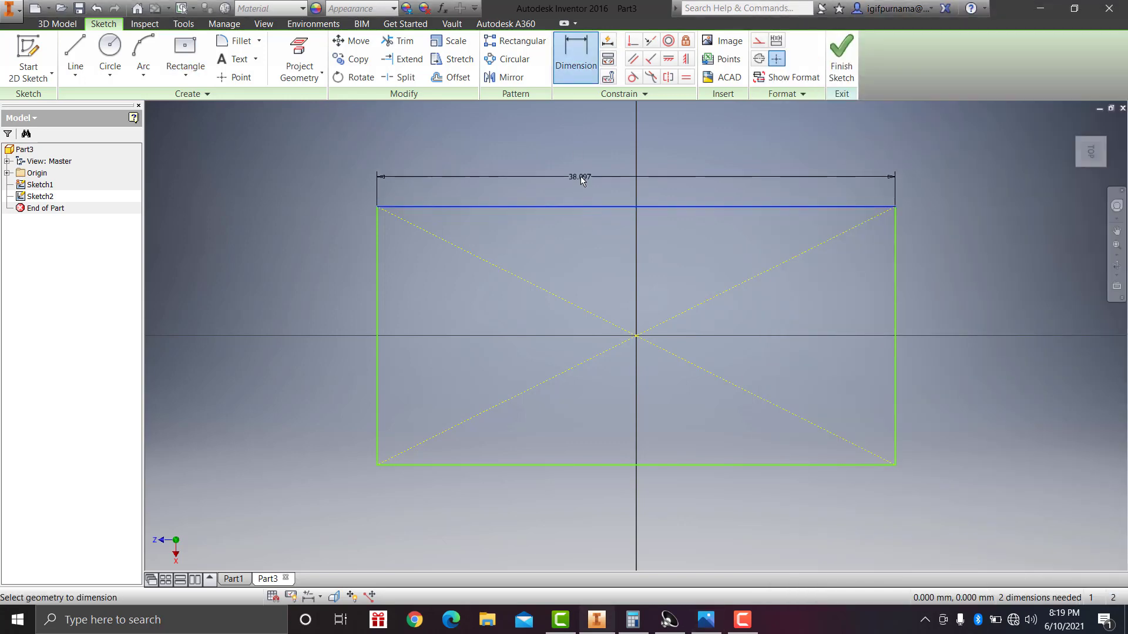
pyautogui.click(580, 176)
pyautogui.write('90')
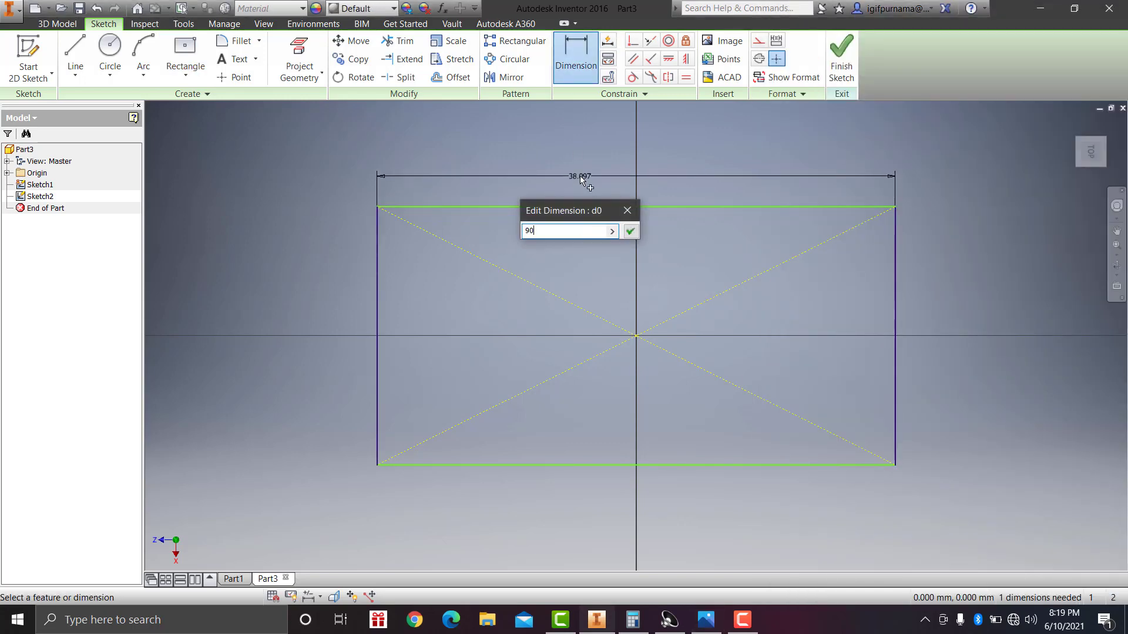
pyautogui.press('Return')
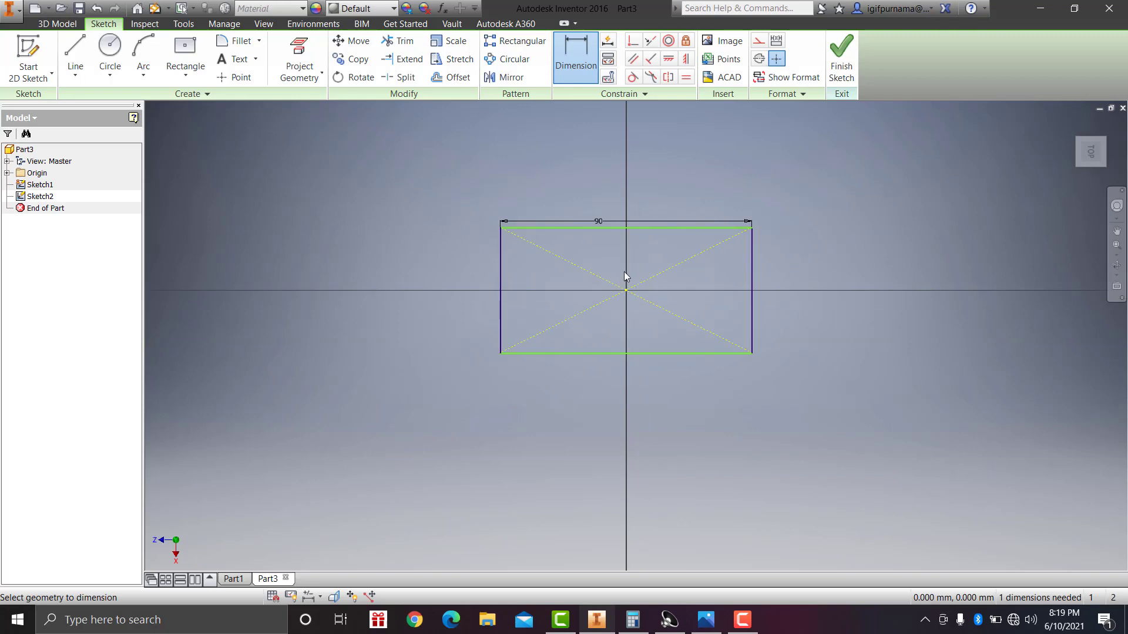
pyautogui.scroll(-5, 642, 230)
pyautogui.scroll(2, 641, 230)
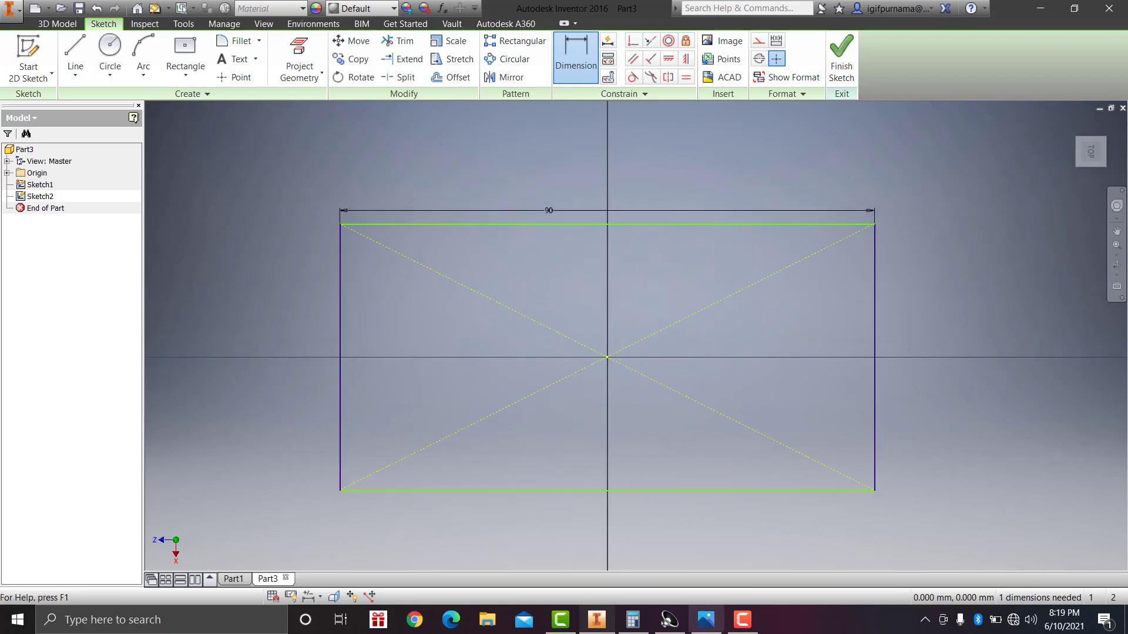
# Step: After rechecking the reference, dimension the rectangle's left edge to 50 mm tall
pyautogui.click(706, 619)
pyautogui.scroll(2, 986, 460)
pyautogui.scroll(2, 986, 460)
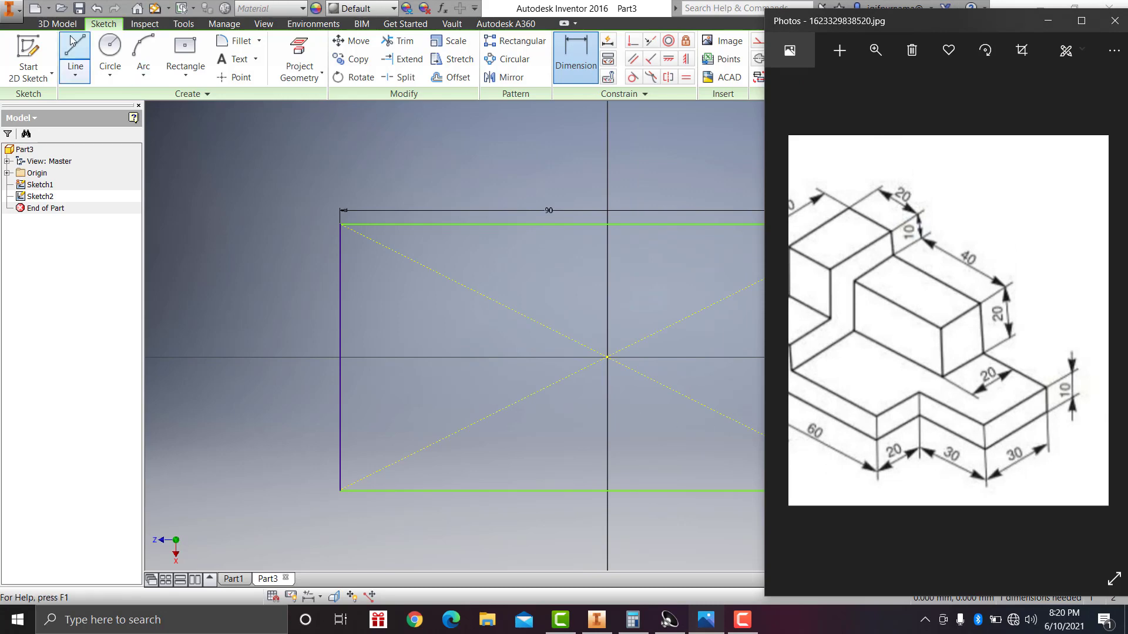
pyautogui.click(341, 299)
pyautogui.click(302, 297)
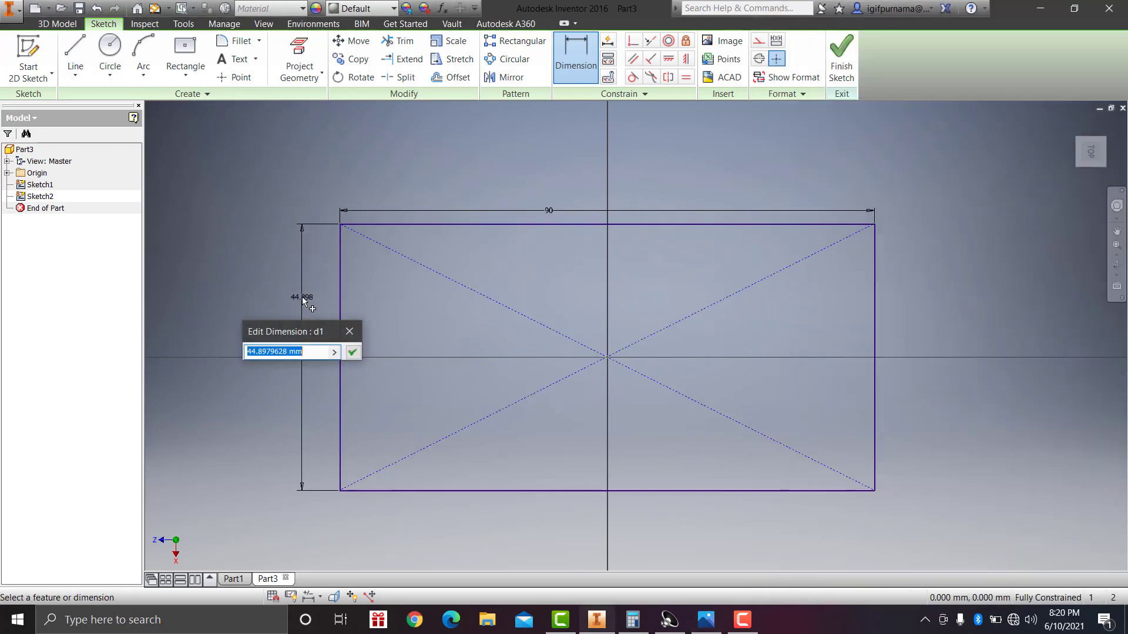
pyautogui.write('50')
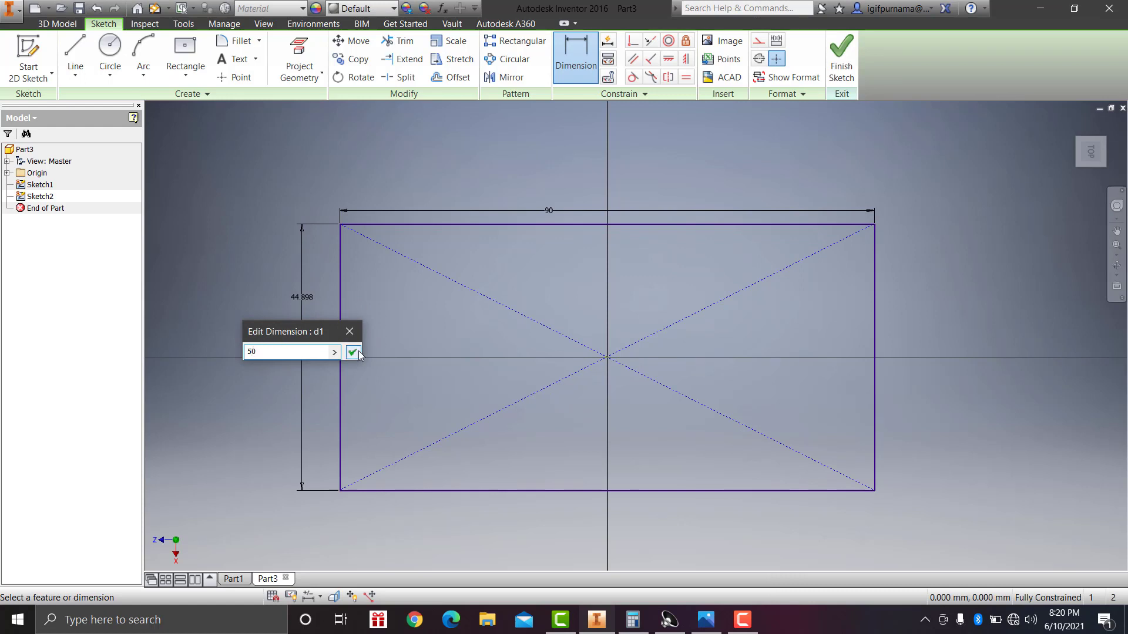
pyautogui.click(353, 352)
# Step: Draw a horizontal line from the rectangle's right edge into its interior
pyautogui.click(75, 54)
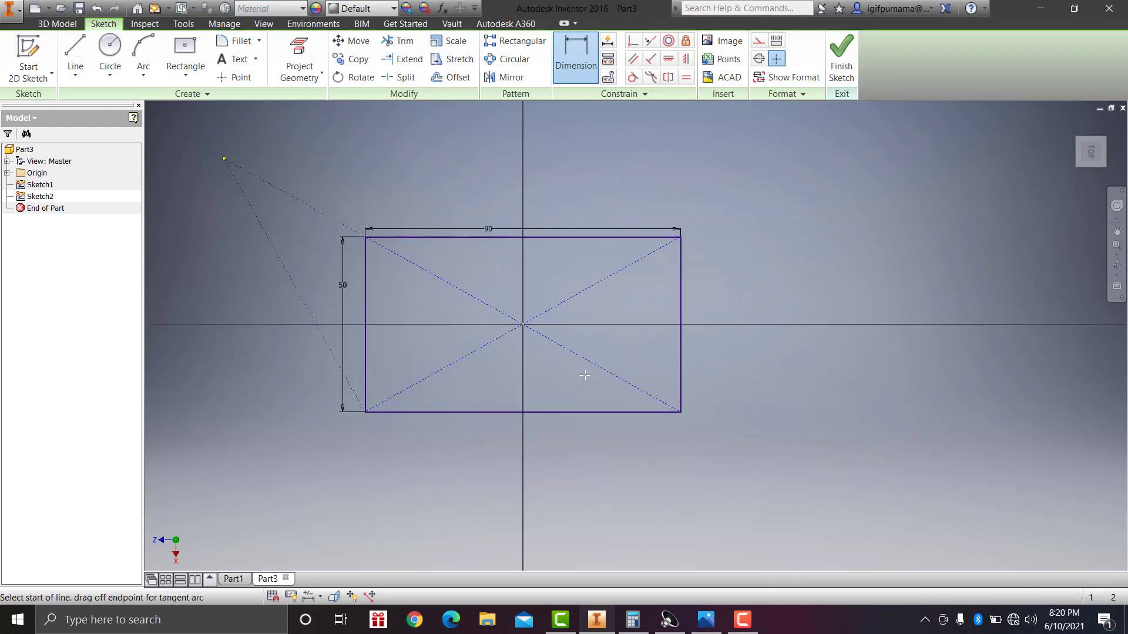
pyautogui.scroll(3, 638, 382)
pyautogui.scroll(-6, 641, 370)
pyautogui.scroll(-4, 778, 343)
pyautogui.scroll(3, 787, 340)
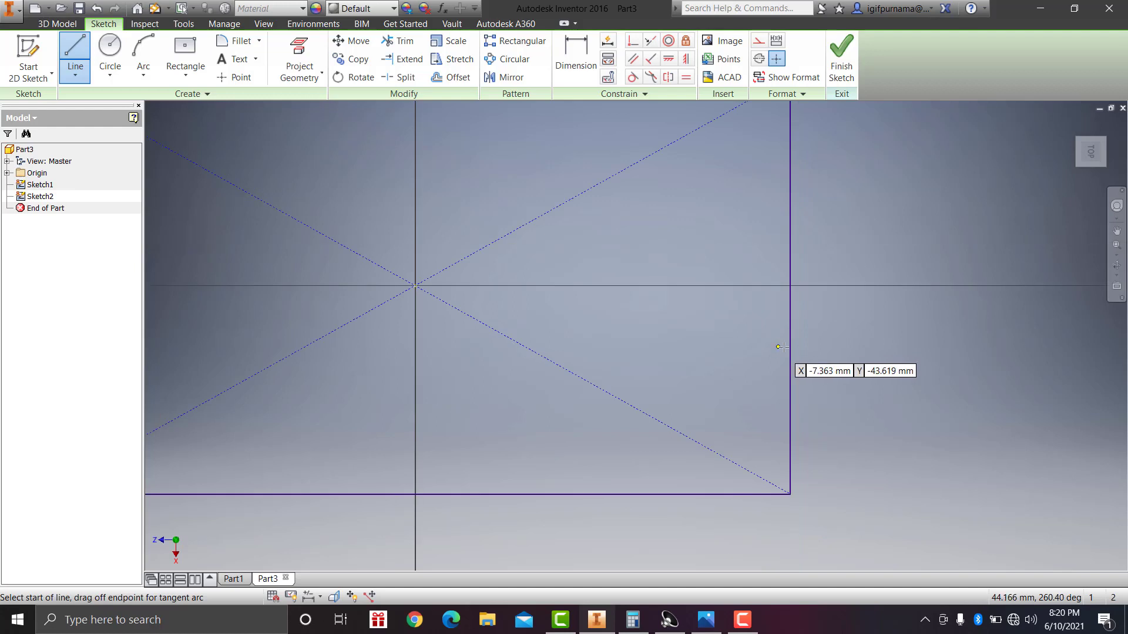
pyautogui.click(789, 339)
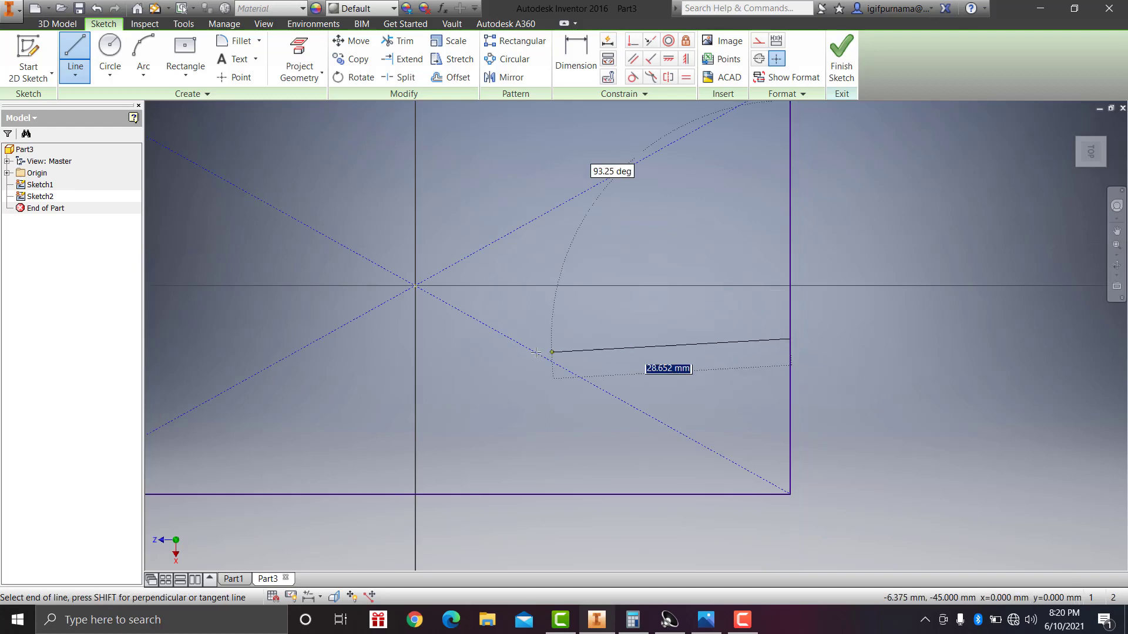
pyautogui.click(532, 339)
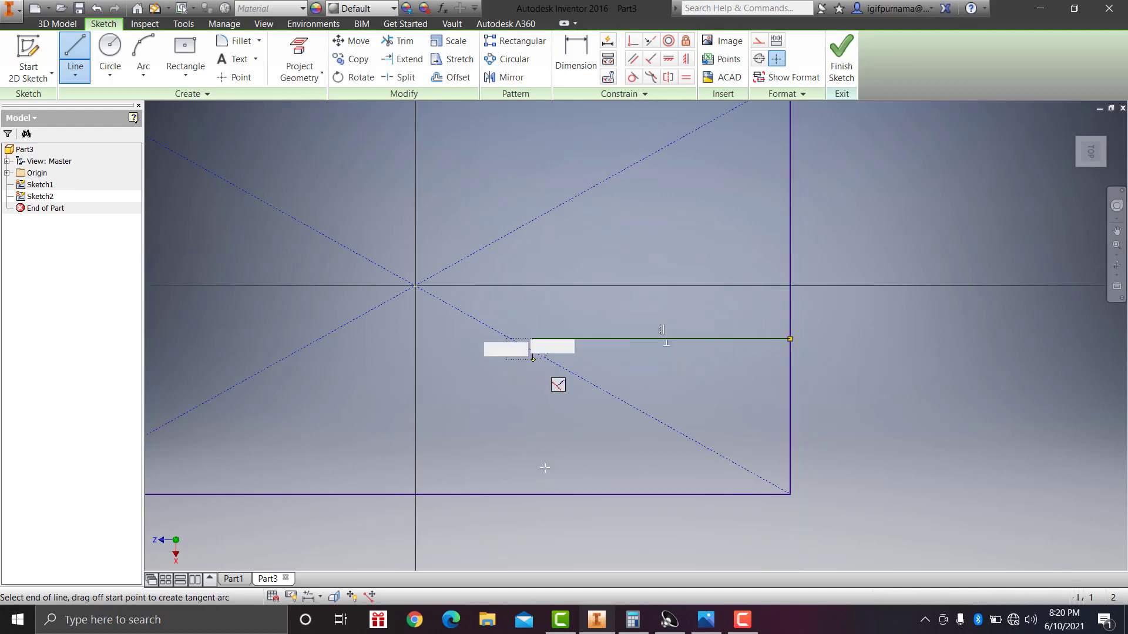
pyautogui.doubleClick(537, 495)
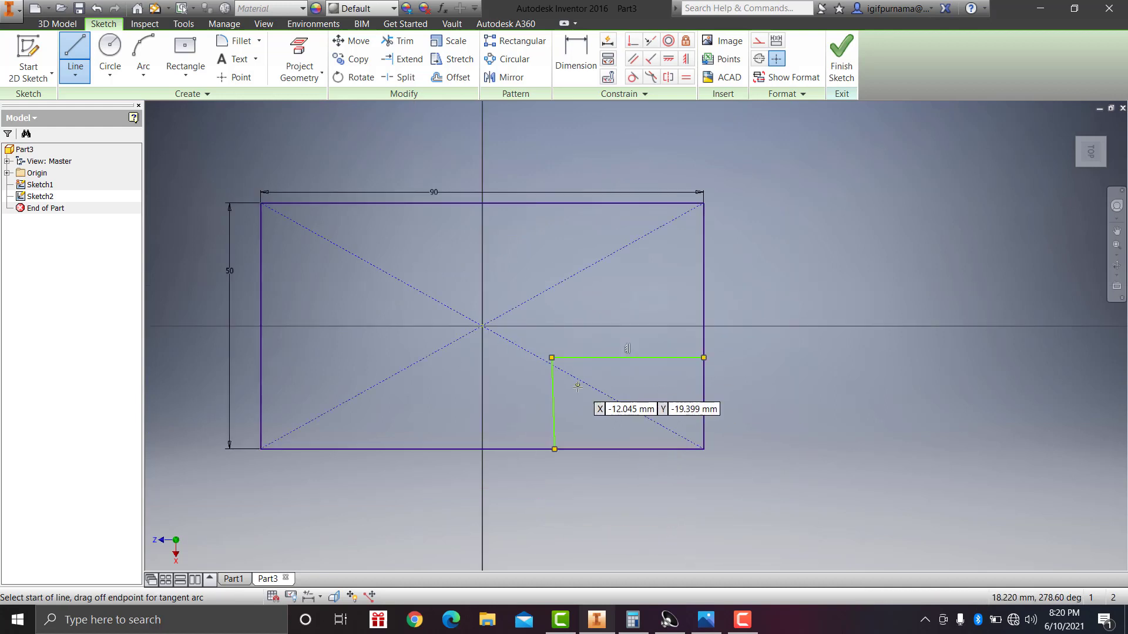
pyautogui.scroll(-4, 579, 387)
pyautogui.press('Escape')
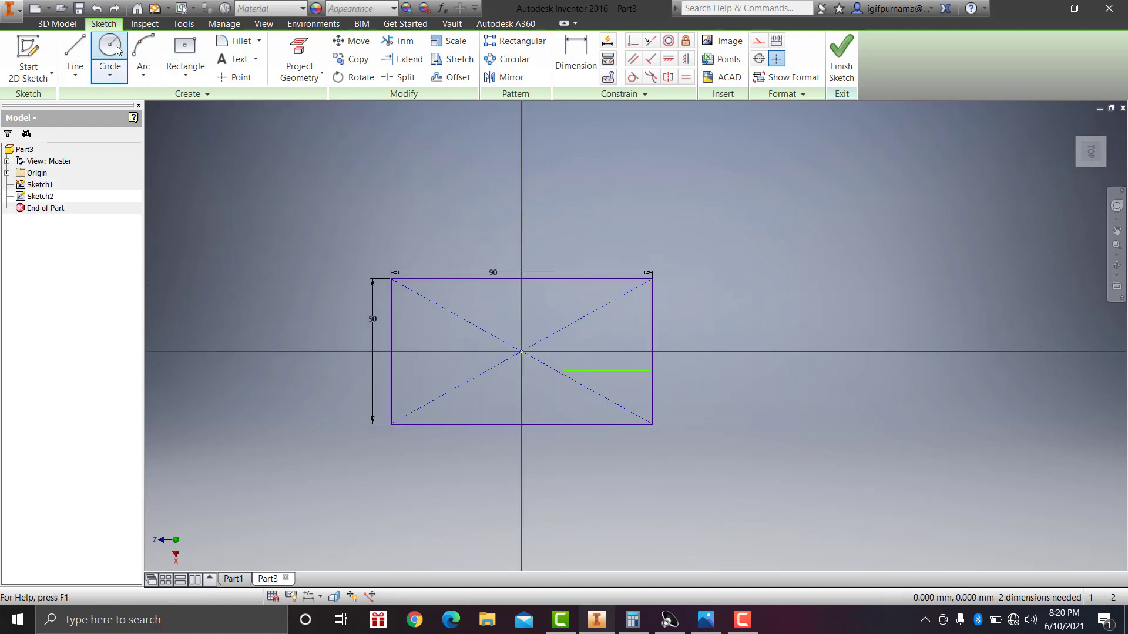
# Step: Draw a vertical line from the horizontal line's end down to the bottom edge
pyautogui.click(75, 56)
pyautogui.click(563, 370)
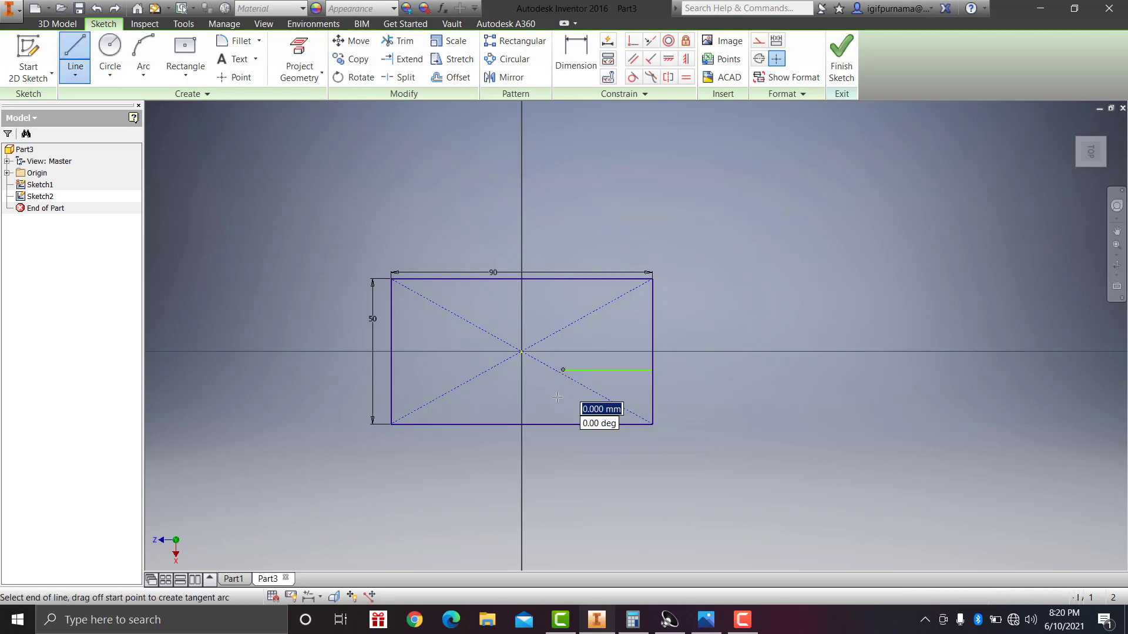
pyautogui.click(563, 425)
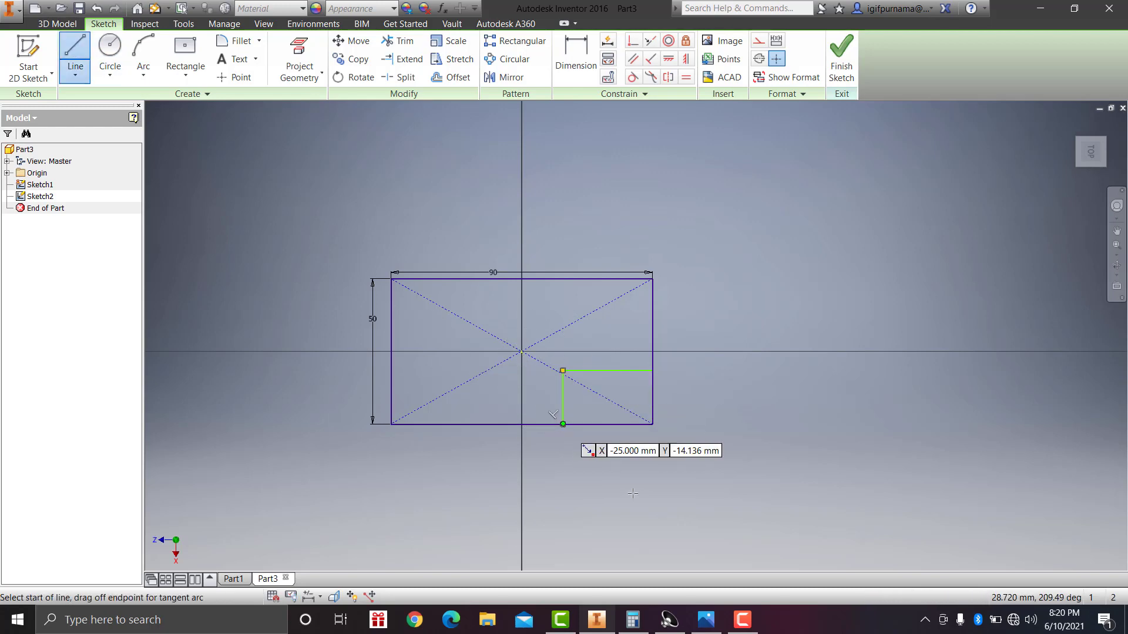
pyautogui.press('Escape')
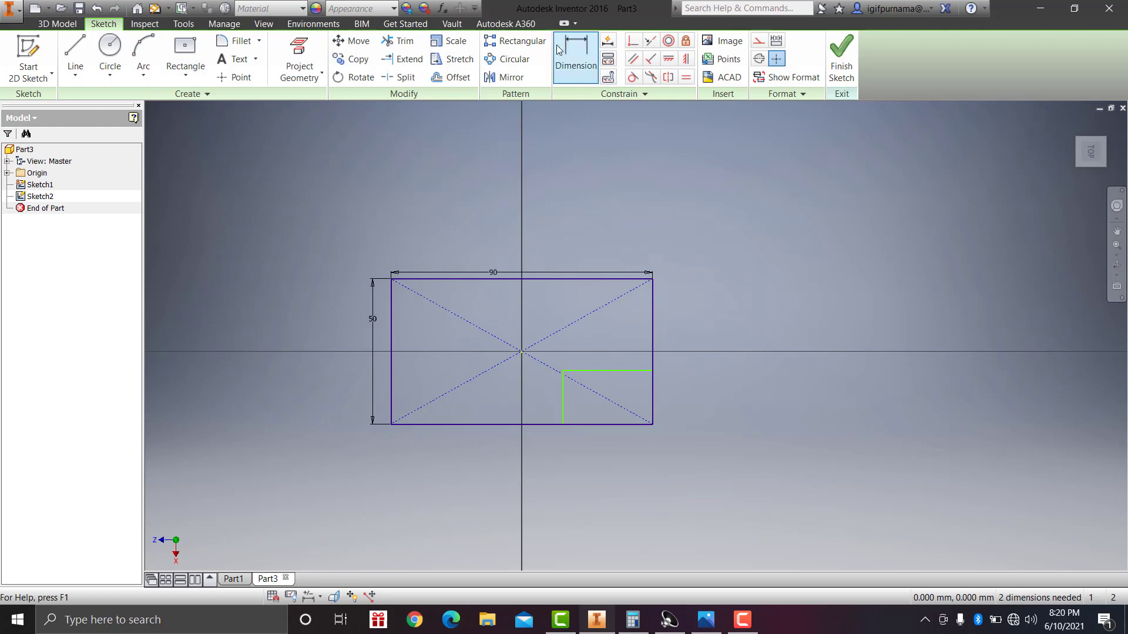
# Step: Dimension the corner notch 30 mm wide and 20 mm tall
pyautogui.click(575, 56)
pyautogui.click(705, 620)
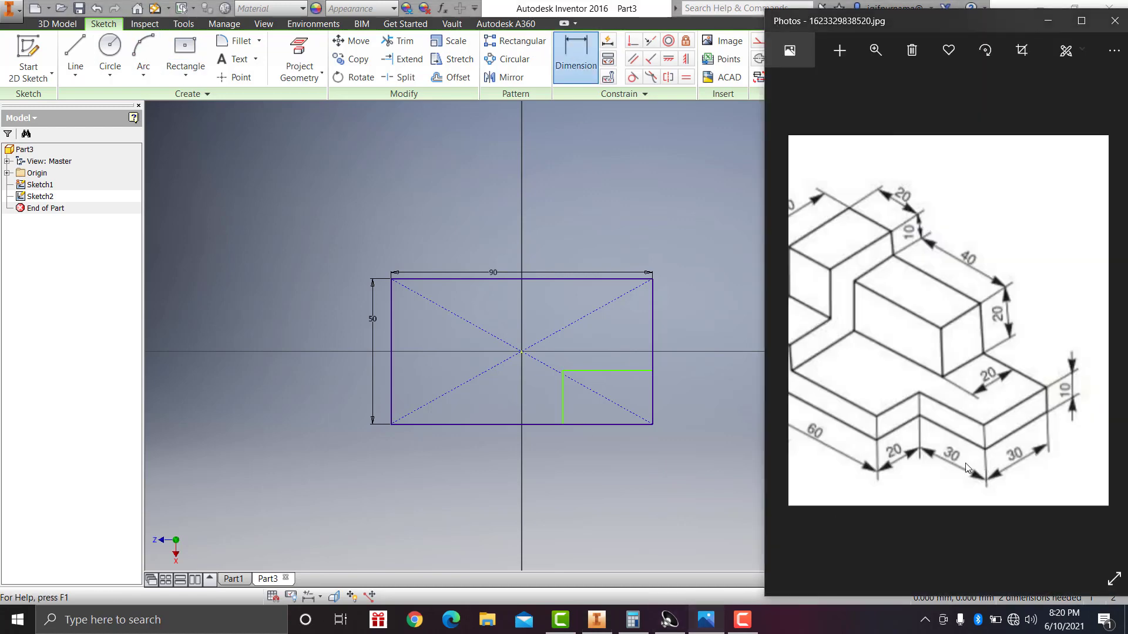
pyautogui.click(609, 375)
pyautogui.click(612, 333)
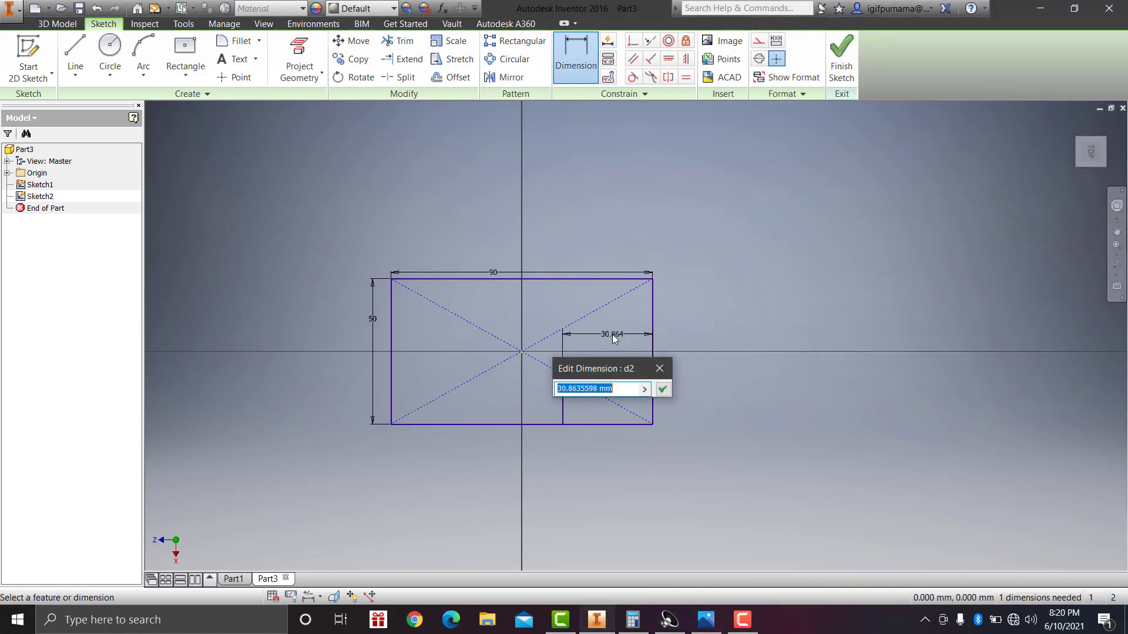
pyautogui.write('30')
pyautogui.press('Return')
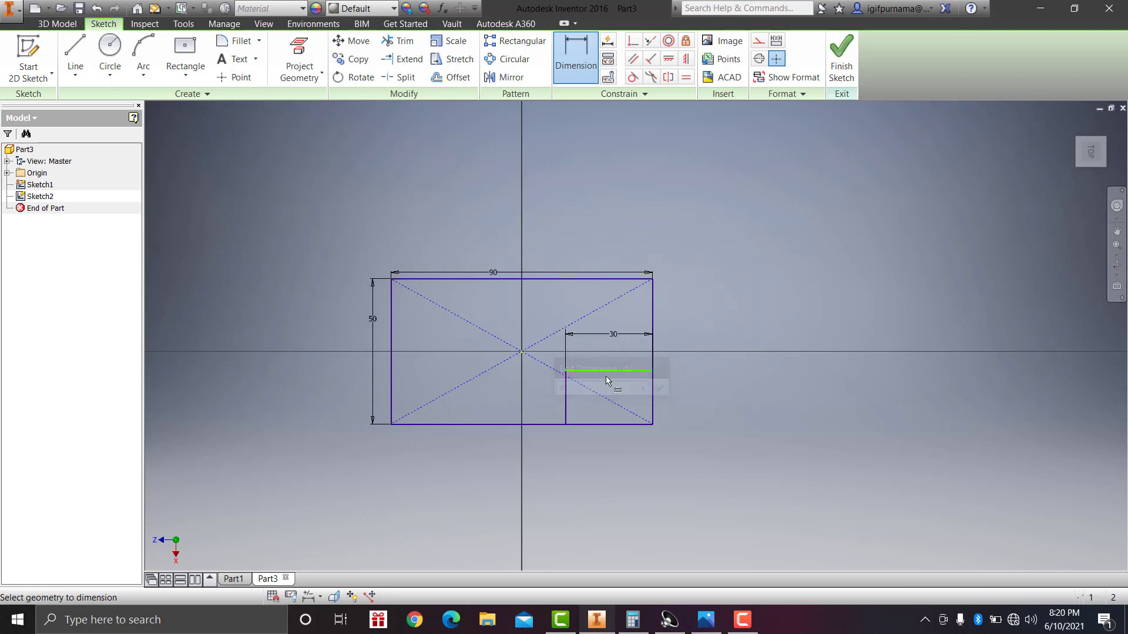
pyautogui.click(566, 401)
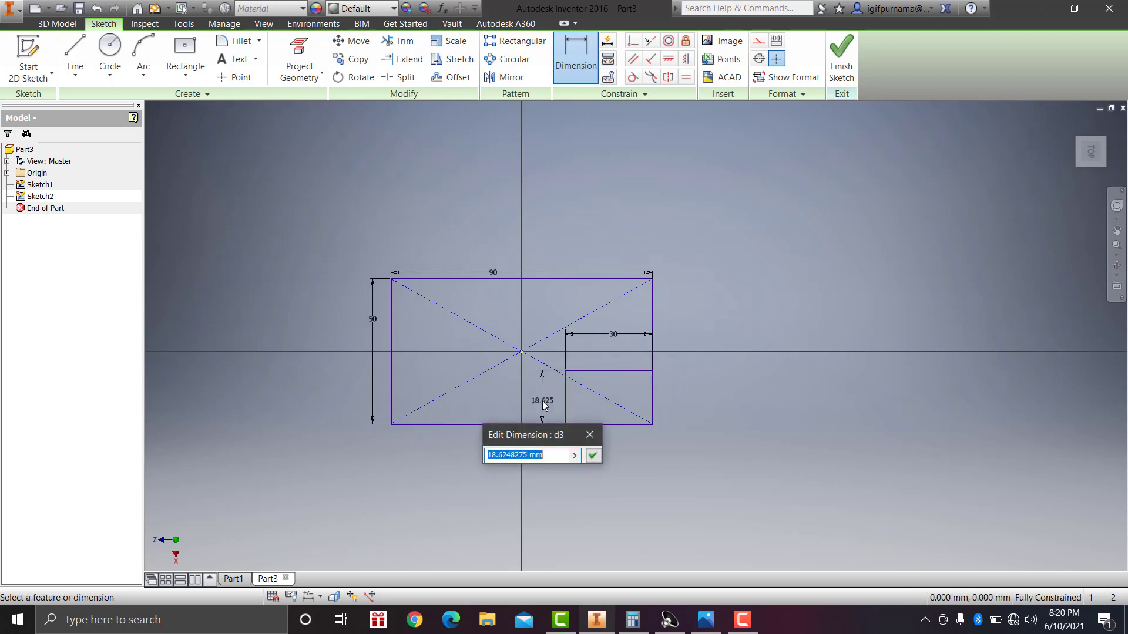
pyautogui.write('20')
pyautogui.press('Return')
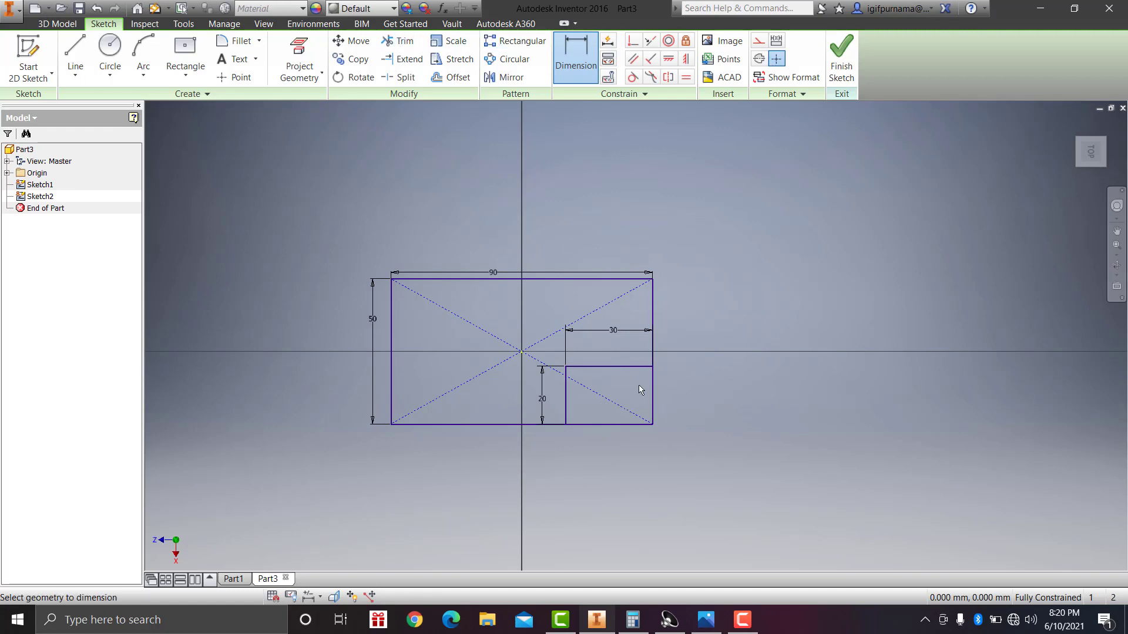
# Step: Trim the leftover rectangle edges at the notch to leave a stepped outline
pyautogui.scroll(3, 639, 385)
pyautogui.scroll(-5, 653, 358)
pyautogui.scroll(-3, 606, 404)
pyautogui.scroll(-3, 606, 404)
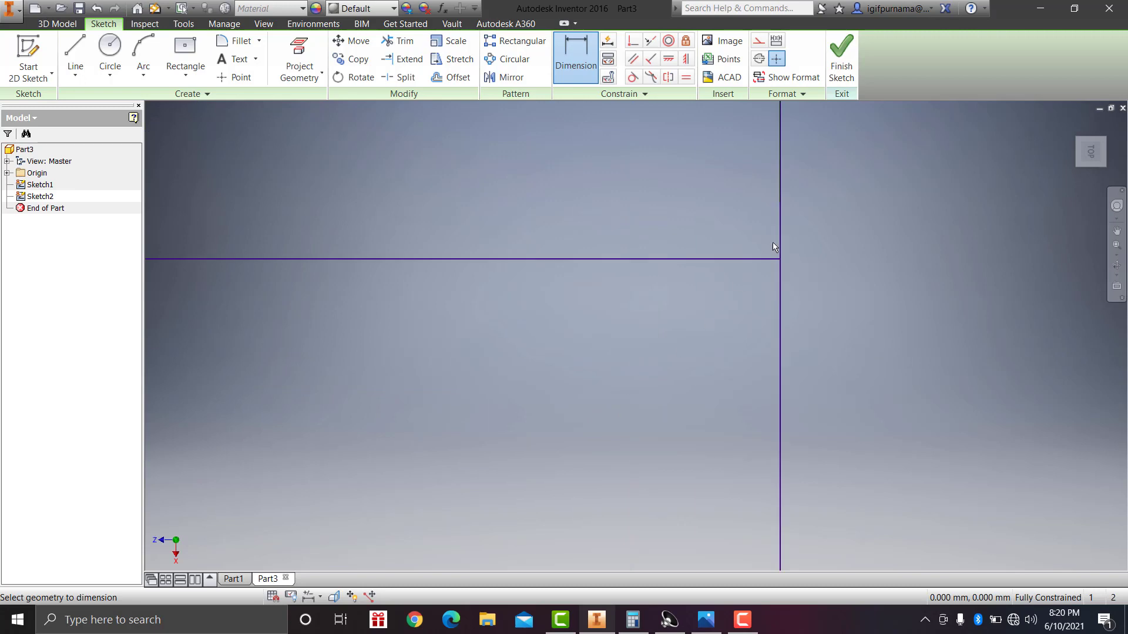
pyautogui.moveTo(773, 242)
pyautogui.mouseDown(button='middle')
pyautogui.moveTo(801, 382)
pyautogui.moveTo(833, 302)
pyautogui.moveTo(724, 221)
pyautogui.mouseUp(button='middle')
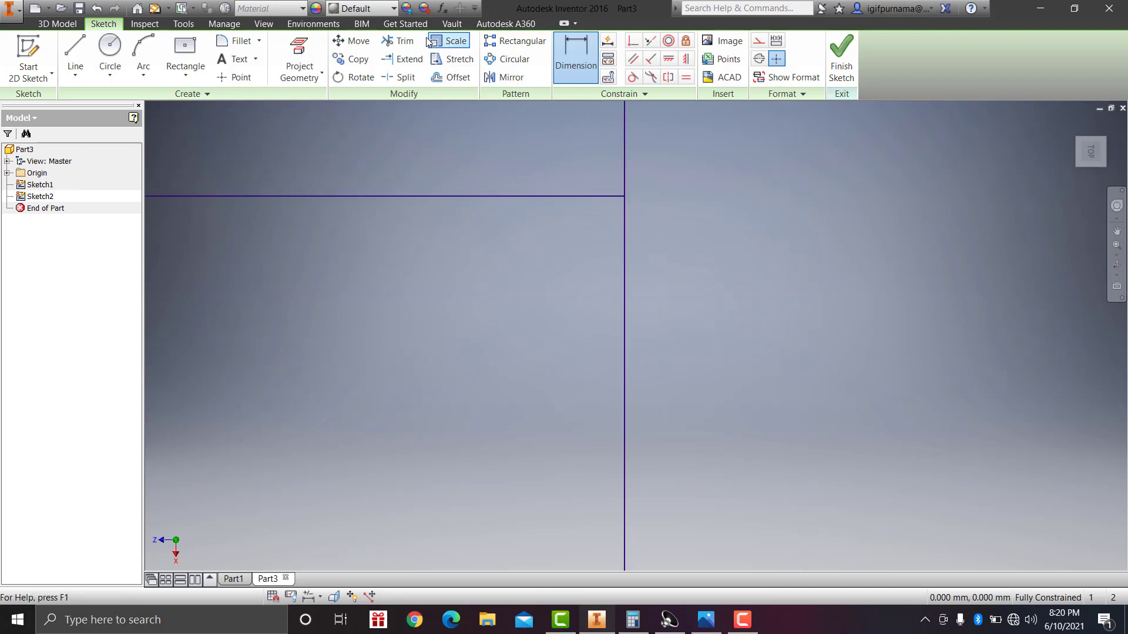
pyautogui.click(399, 40)
pyautogui.scroll(3, 662, 292)
pyautogui.scroll(1, 667, 292)
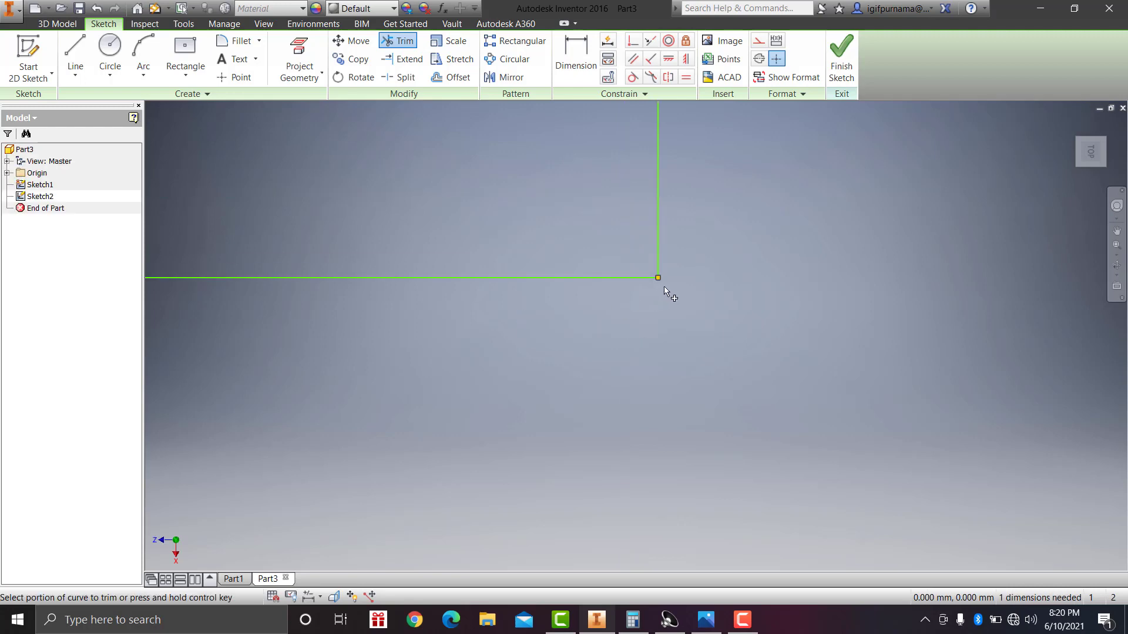
pyautogui.scroll(2, 664, 288)
pyautogui.scroll(5, 665, 290)
pyautogui.scroll(-3, 664, 291)
pyautogui.scroll(-2, 647, 293)
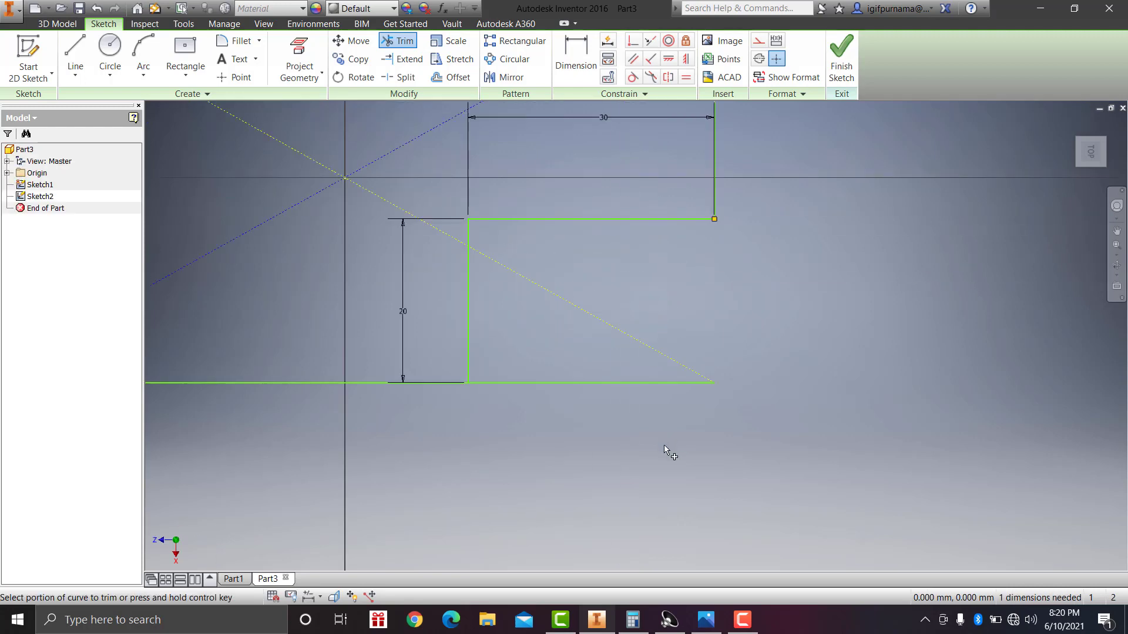
pyautogui.moveTo(664, 445); pyautogui.dragTo(447, 141)
pyautogui.scroll(3, 603, 344)
pyautogui.scroll(2, 603, 344)
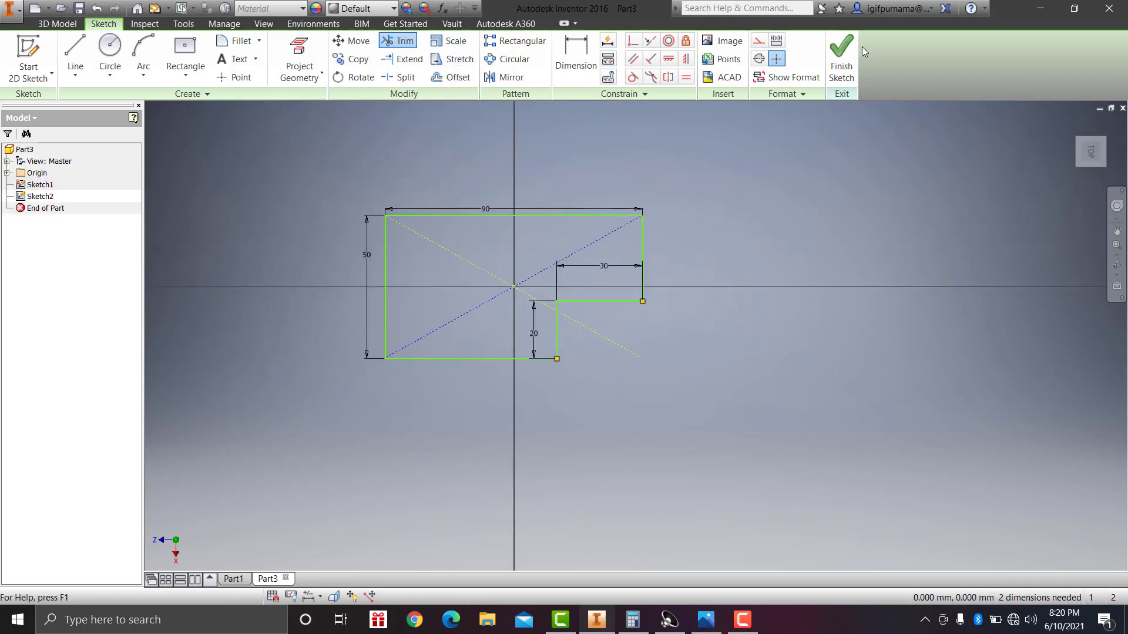
# Step: Finish the sketch and extrude the stepped profile 10 mm into the base block
pyautogui.click(841, 61)
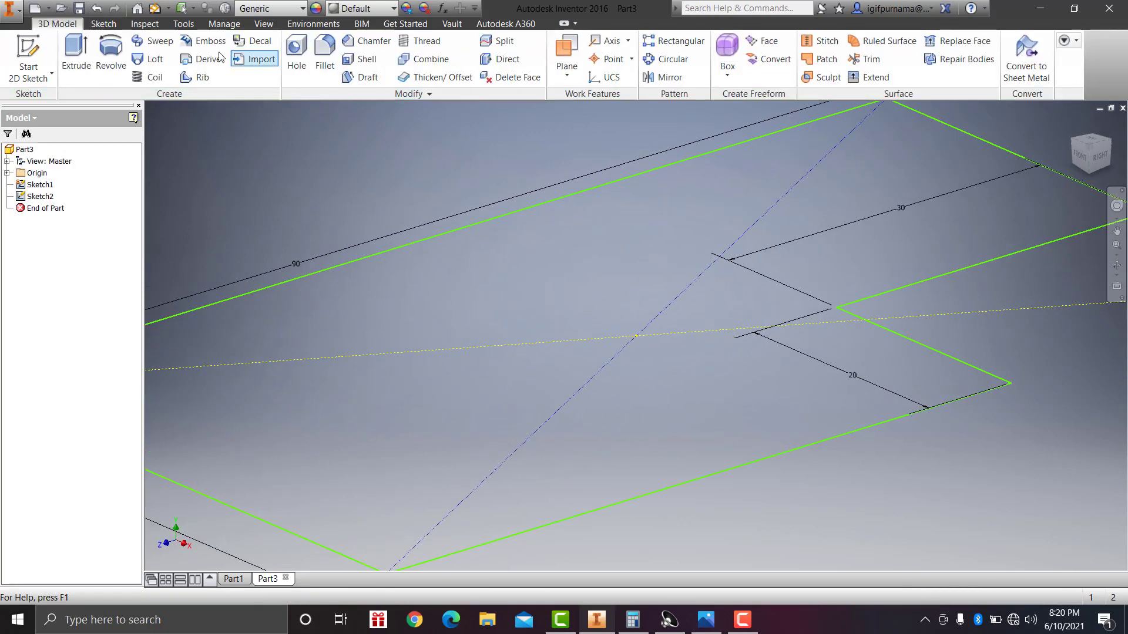
pyautogui.click(81, 46)
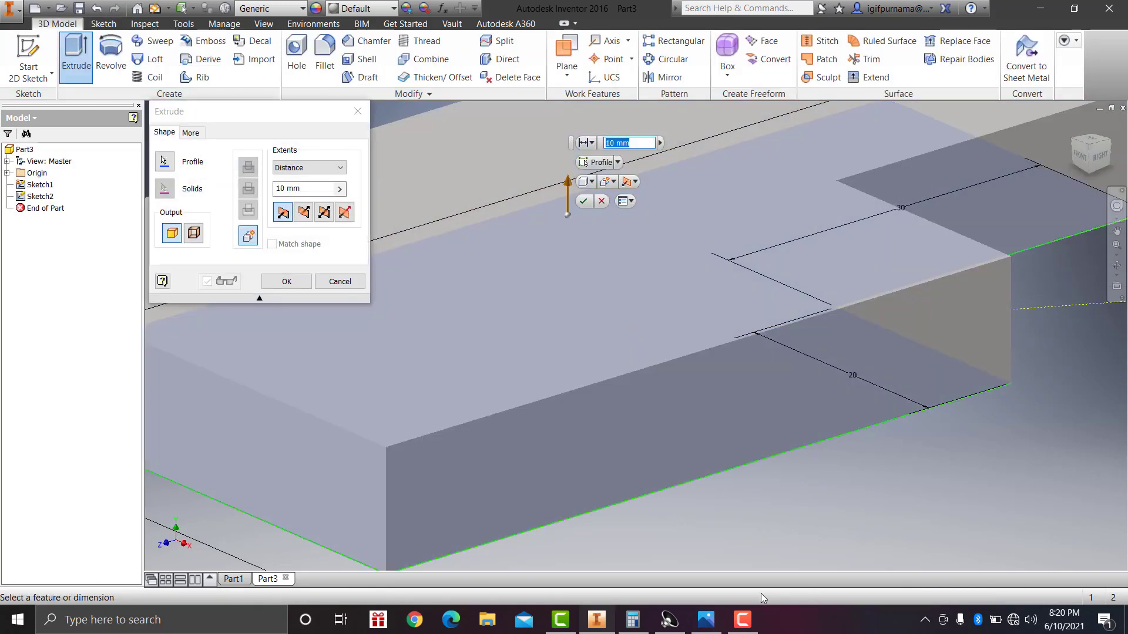
pyautogui.click(705, 620)
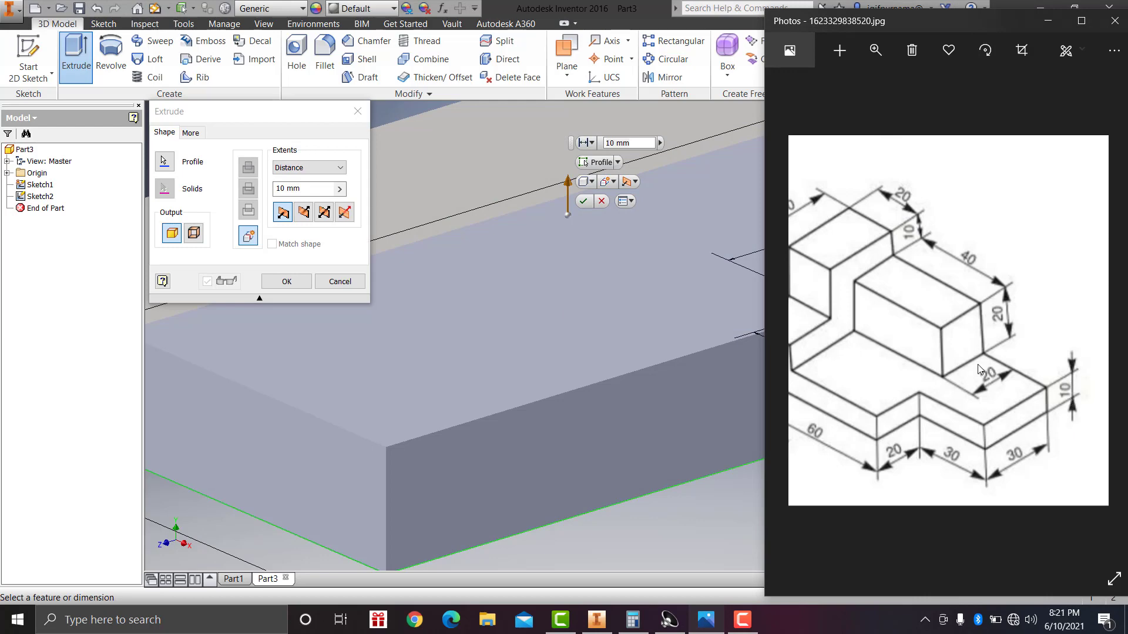
pyautogui.click(287, 281)
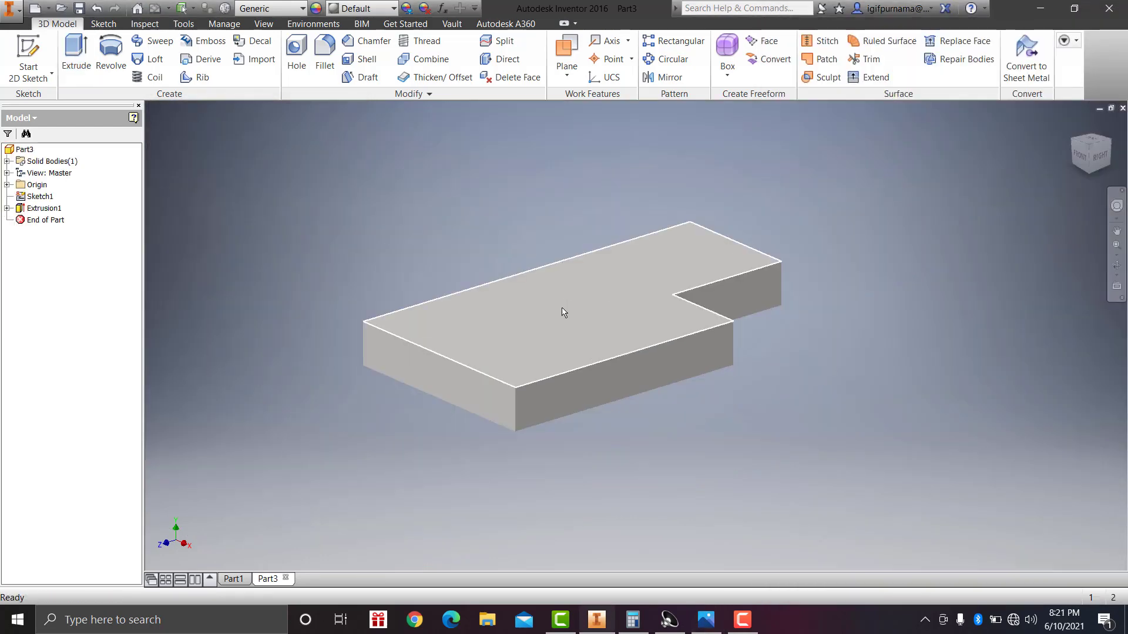
pyautogui.click(562, 312)
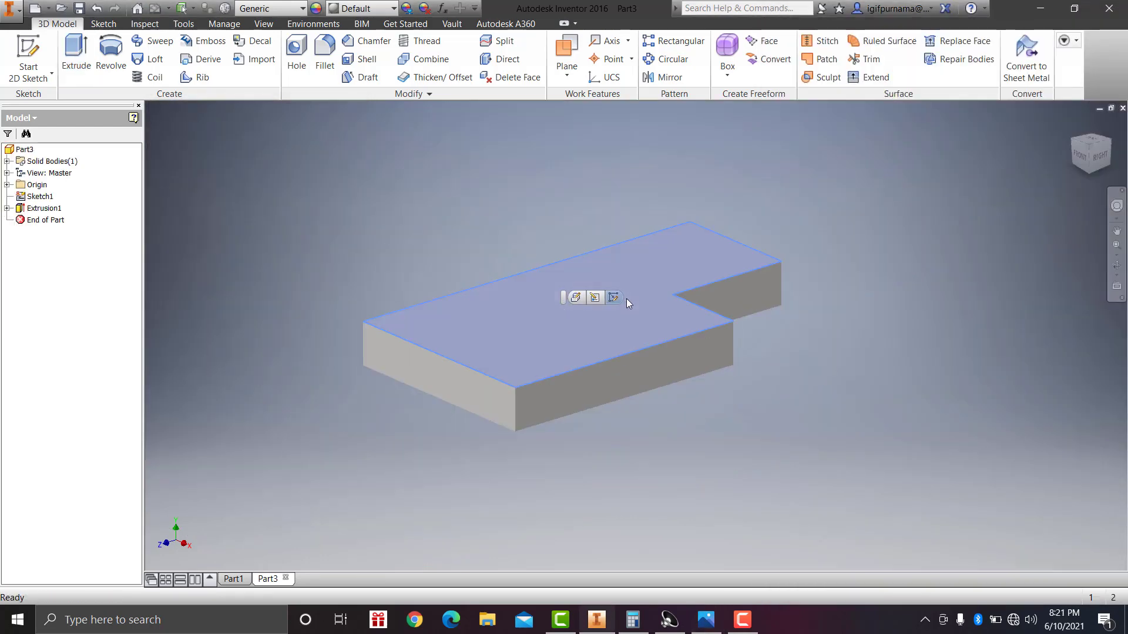
# Step: Sketch a full-height rectangle on the top face's left edge and a smaller one beside it
pyautogui.click(608, 298)
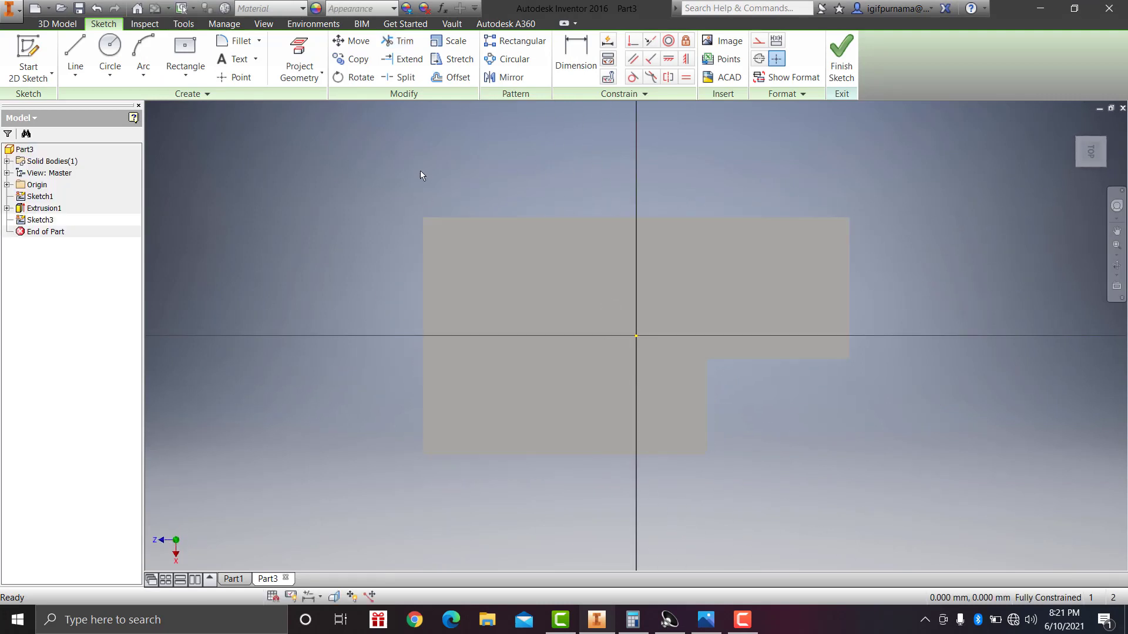
pyautogui.click(191, 81)
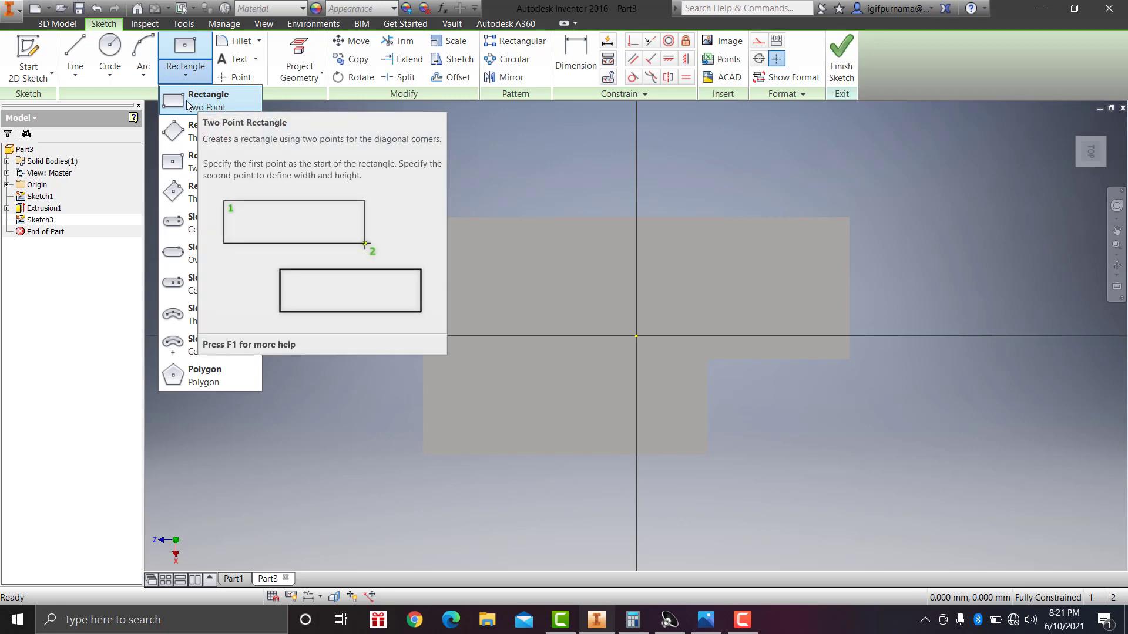
pyautogui.click(187, 105)
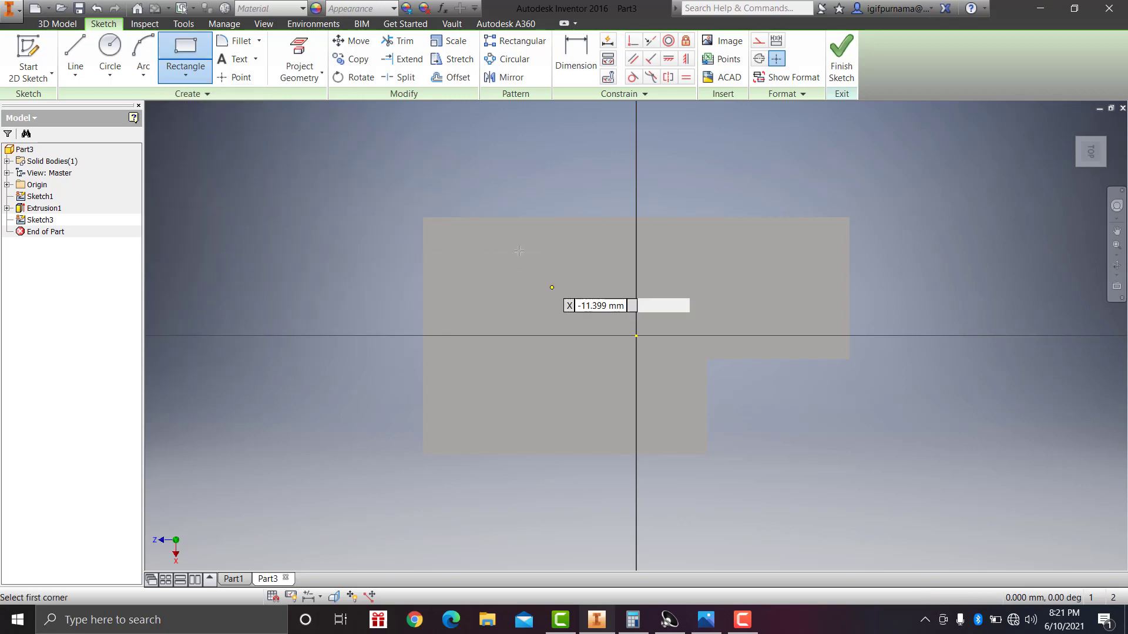
pyautogui.click(423, 217)
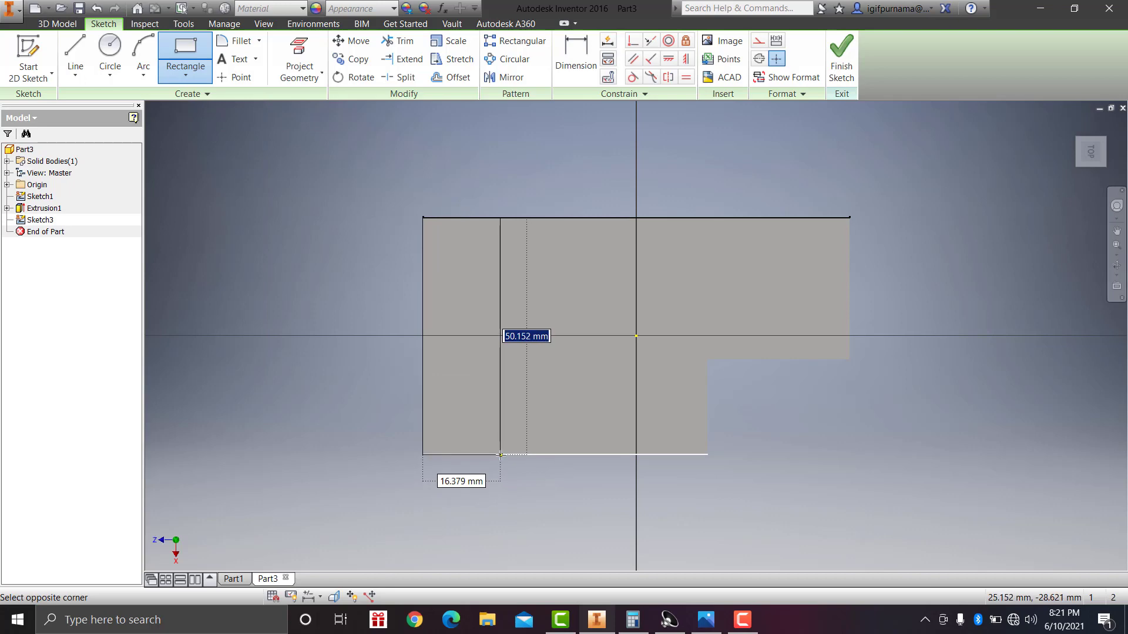
pyautogui.click(501, 455)
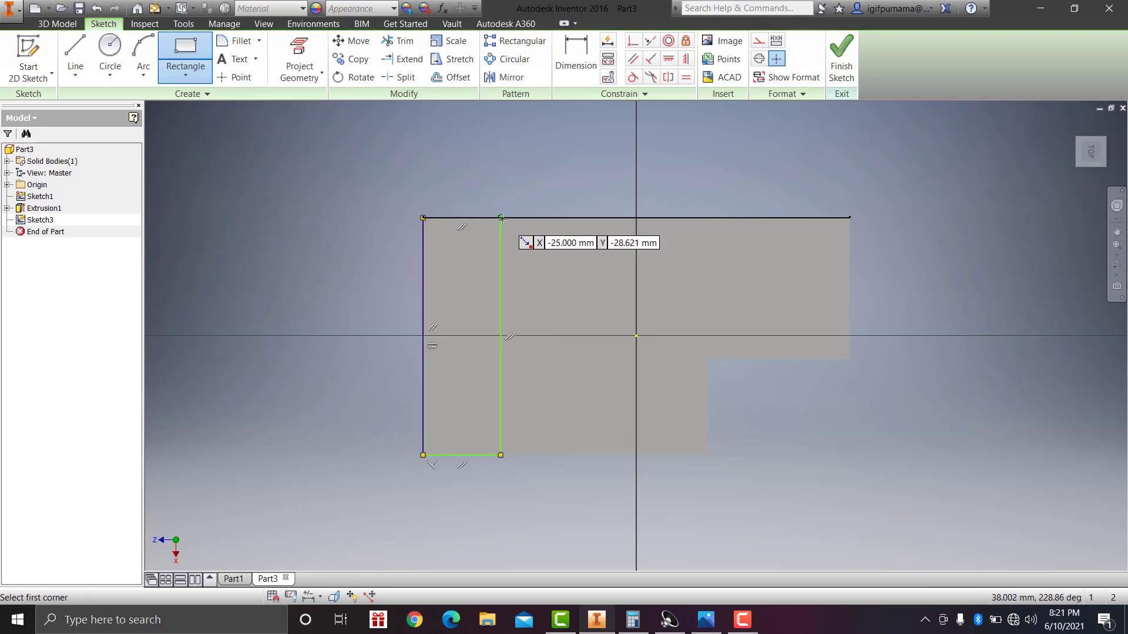
pyautogui.click(501, 218)
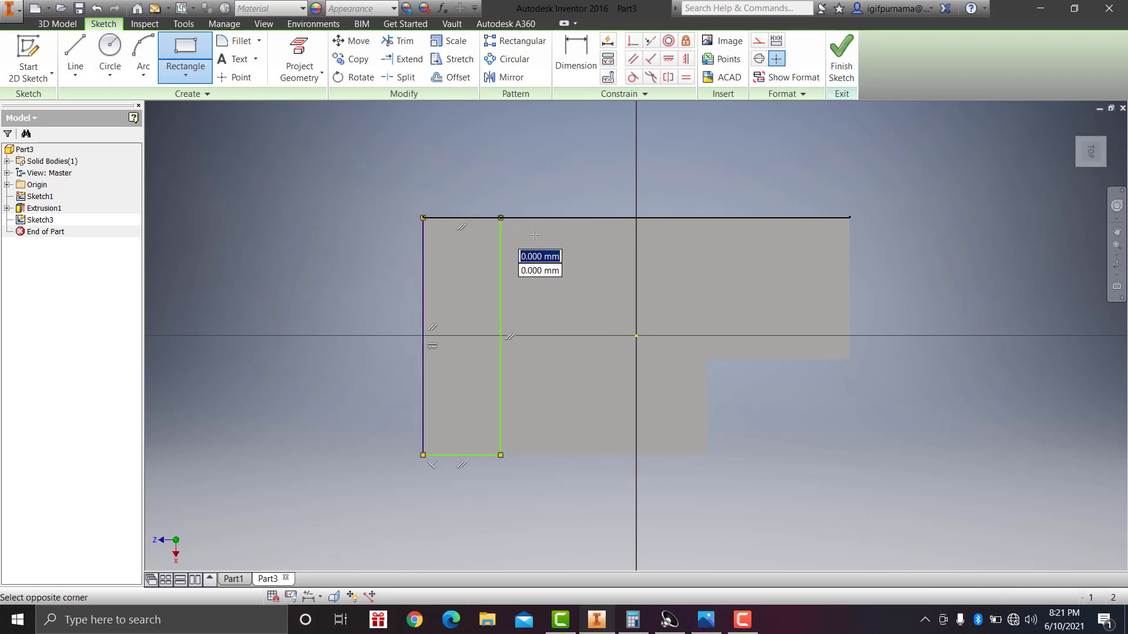
pyautogui.click(620, 293)
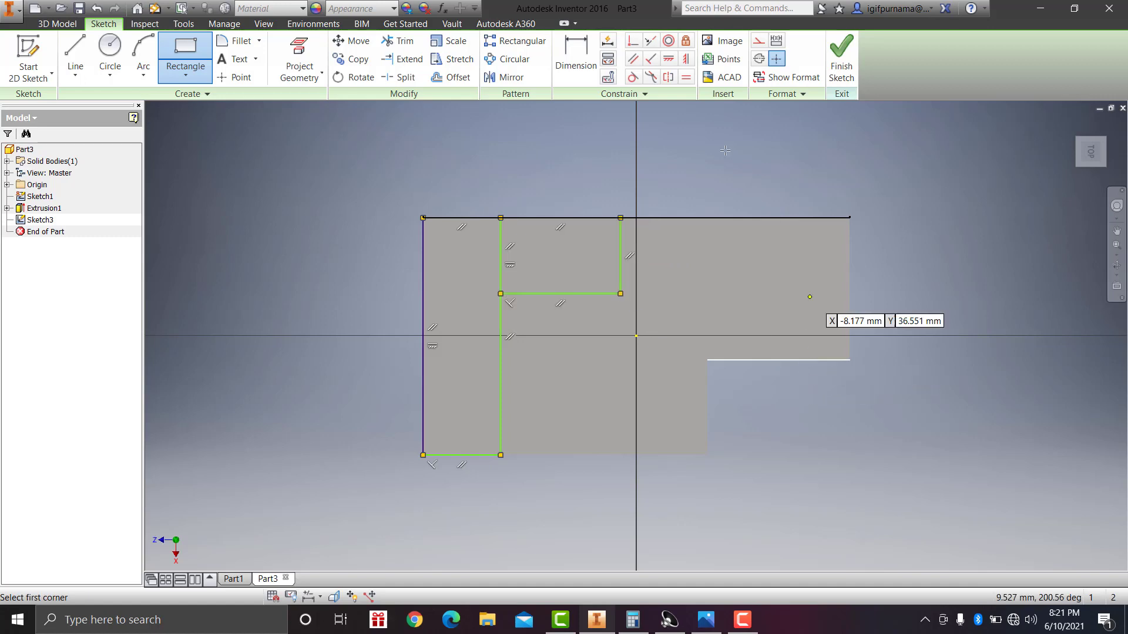
# Step: Dimension the left rectangle to 20 mm wide
pyautogui.click(576, 57)
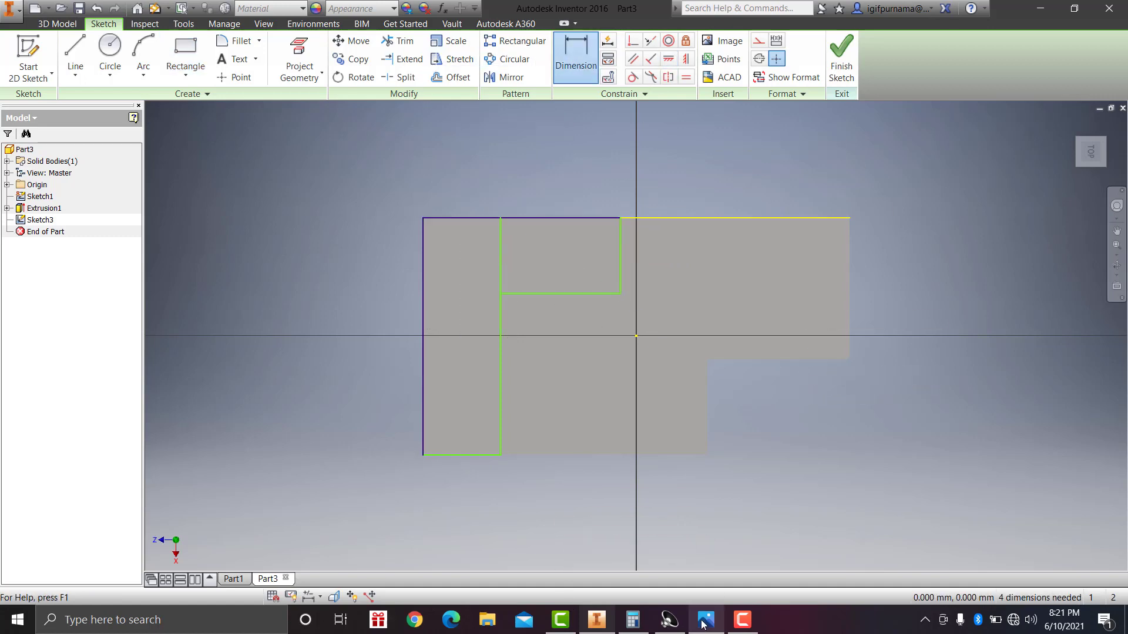
pyautogui.hotkey('alt', 'Tab')
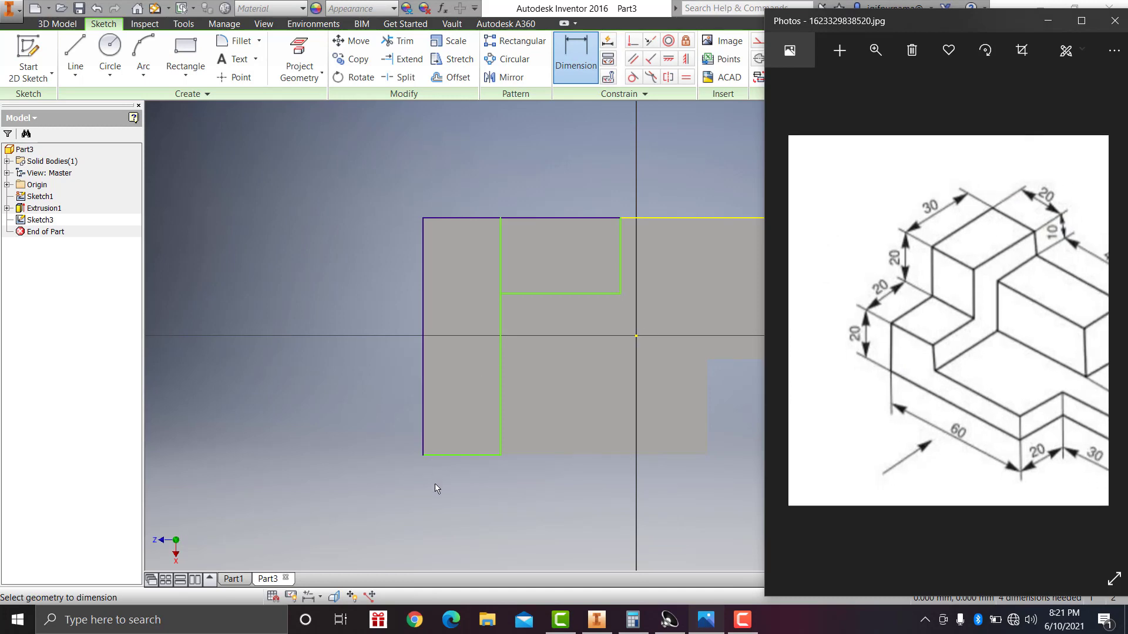
pyautogui.click(464, 455)
pyautogui.click(462, 520)
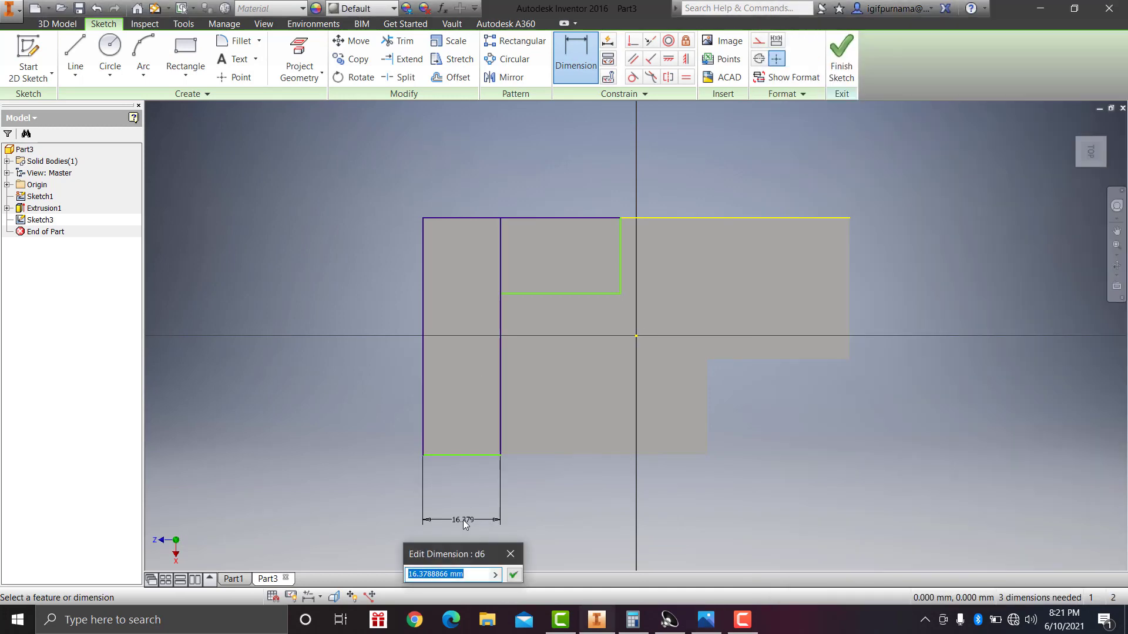
pyautogui.write('20')
pyautogui.press('Return')
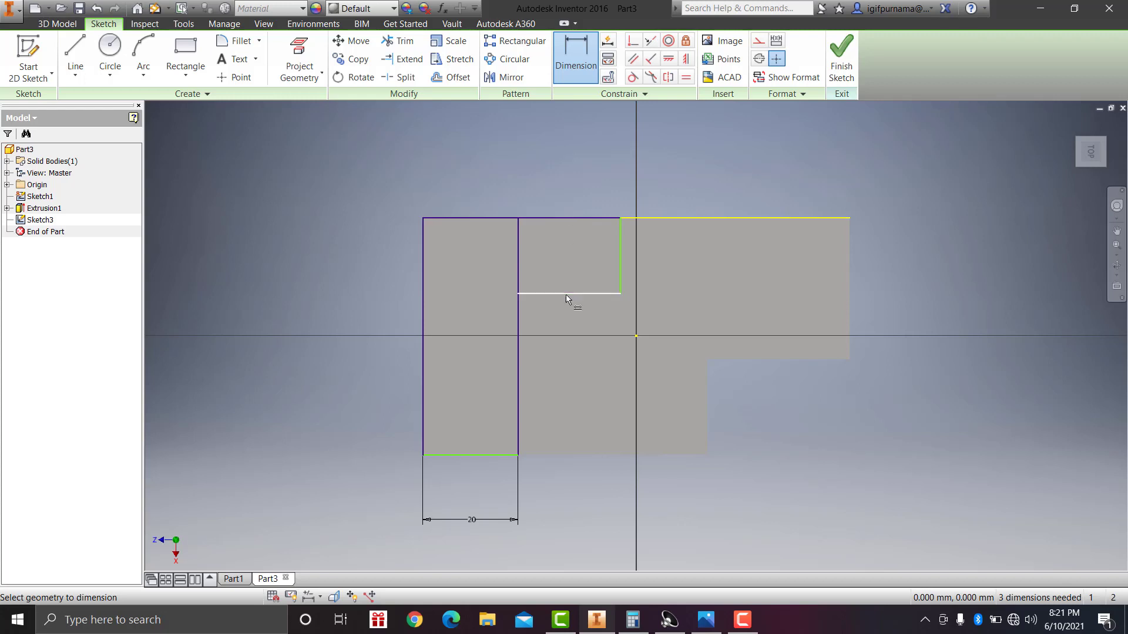
# Step: Dimension the inner horizontal step line to 40 mm long
pyautogui.click(623, 259)
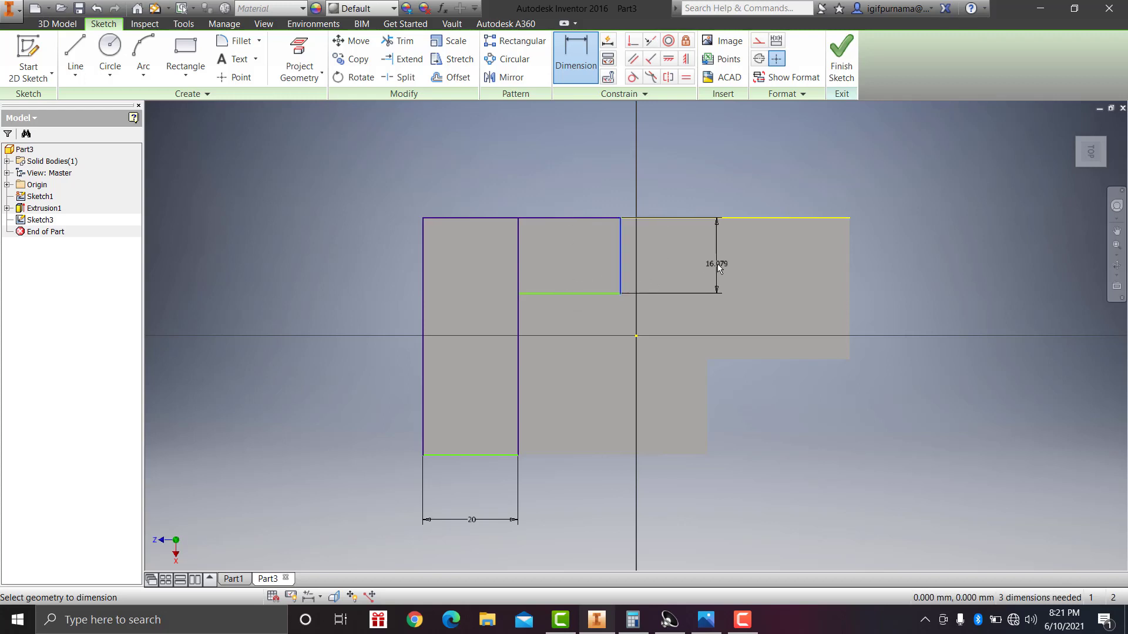
pyautogui.press('Escape')
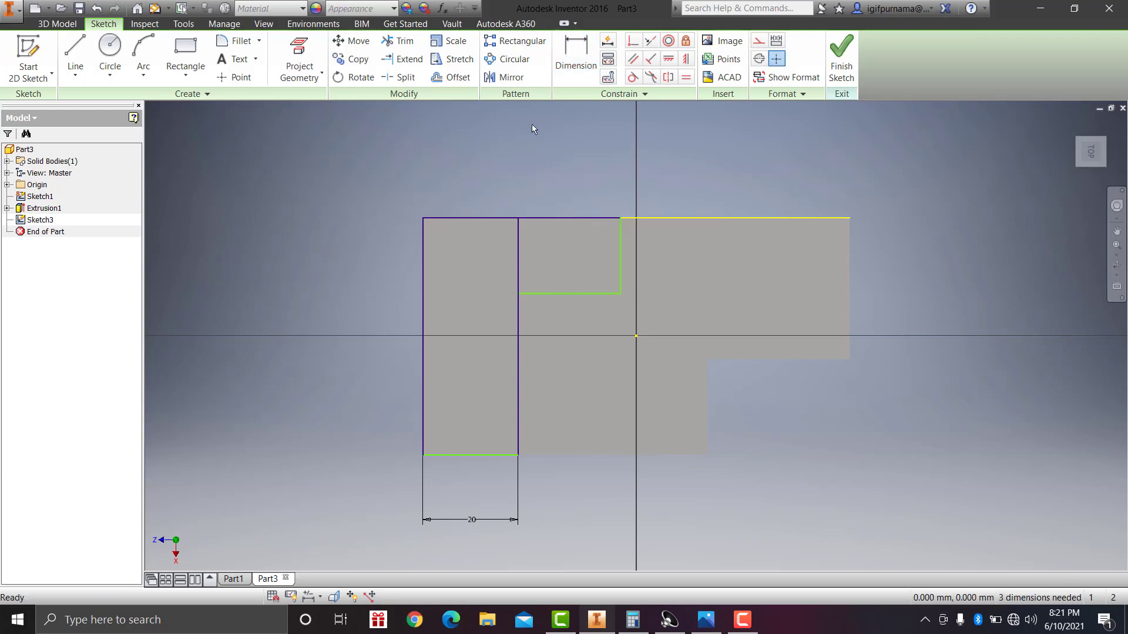
pyautogui.click(711, 631)
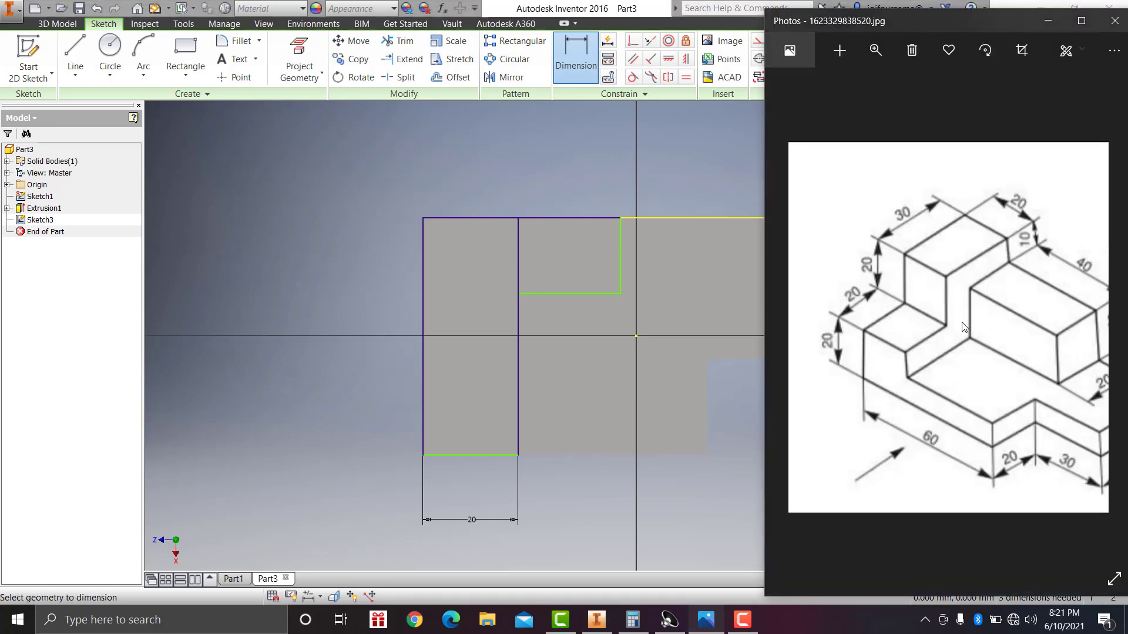
pyautogui.click(559, 291)
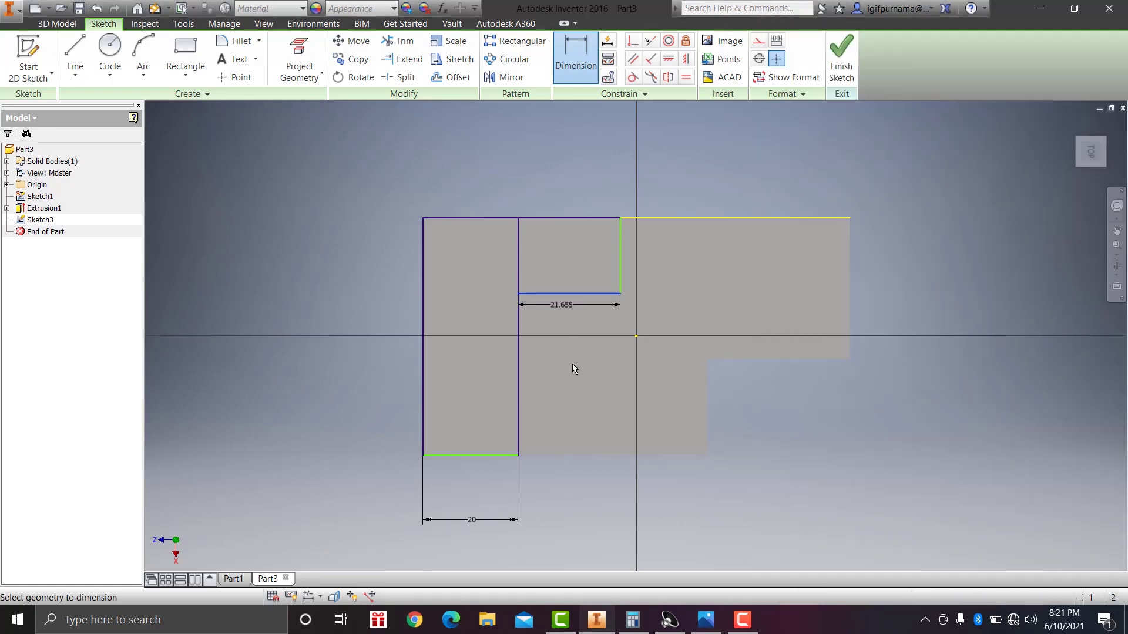
pyautogui.click(572, 367)
pyautogui.write('40')
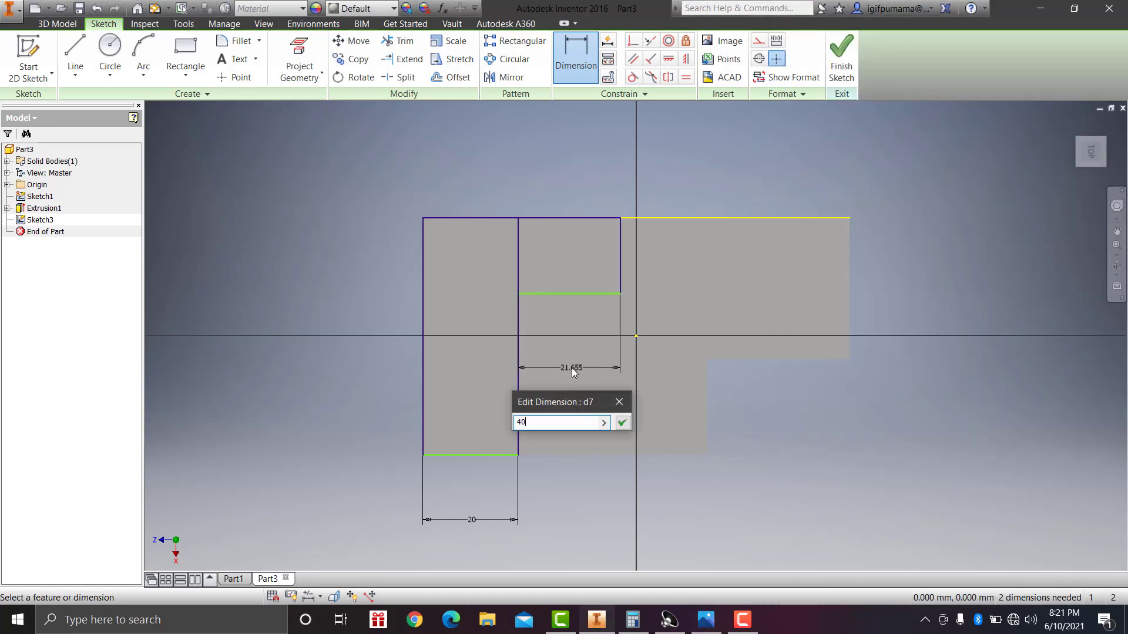
pyautogui.press('Return')
# Step: Set the top-edge-to-step-line depth to 20 mm and finish Sketch3
pyautogui.click(703, 620)
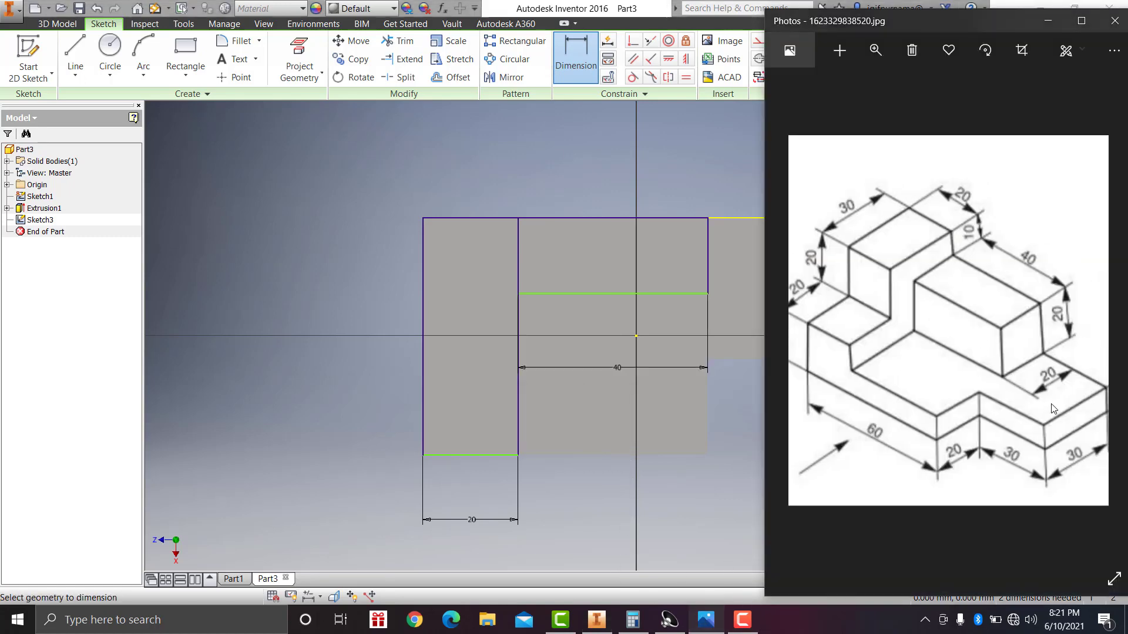
pyautogui.click(615, 292)
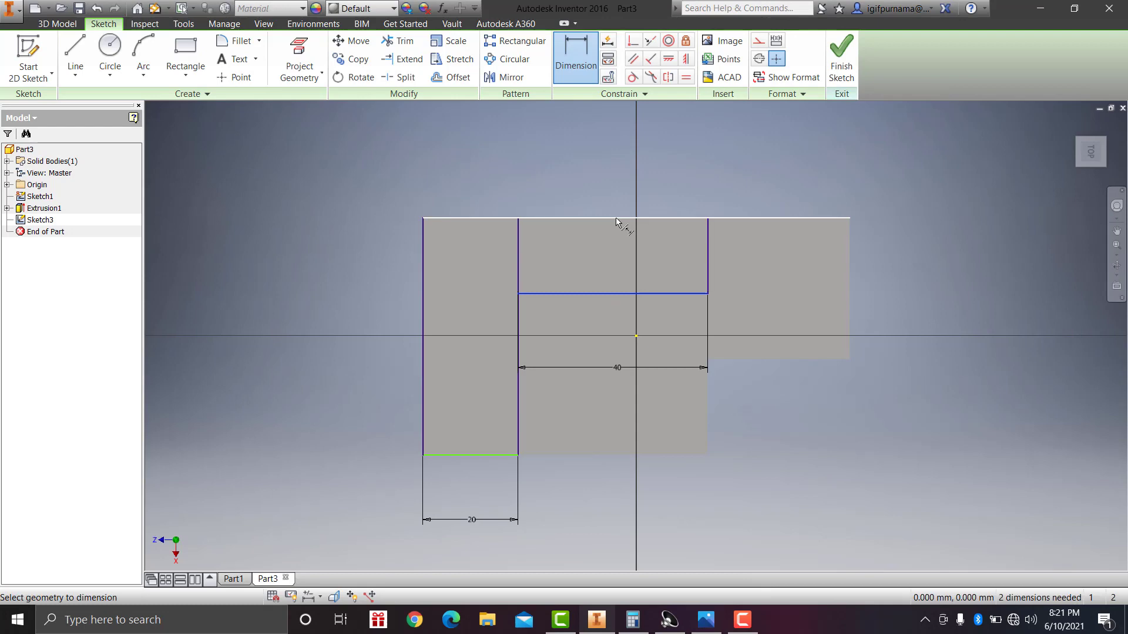
pyautogui.click(619, 219)
pyautogui.click(940, 247)
pyautogui.write('2')
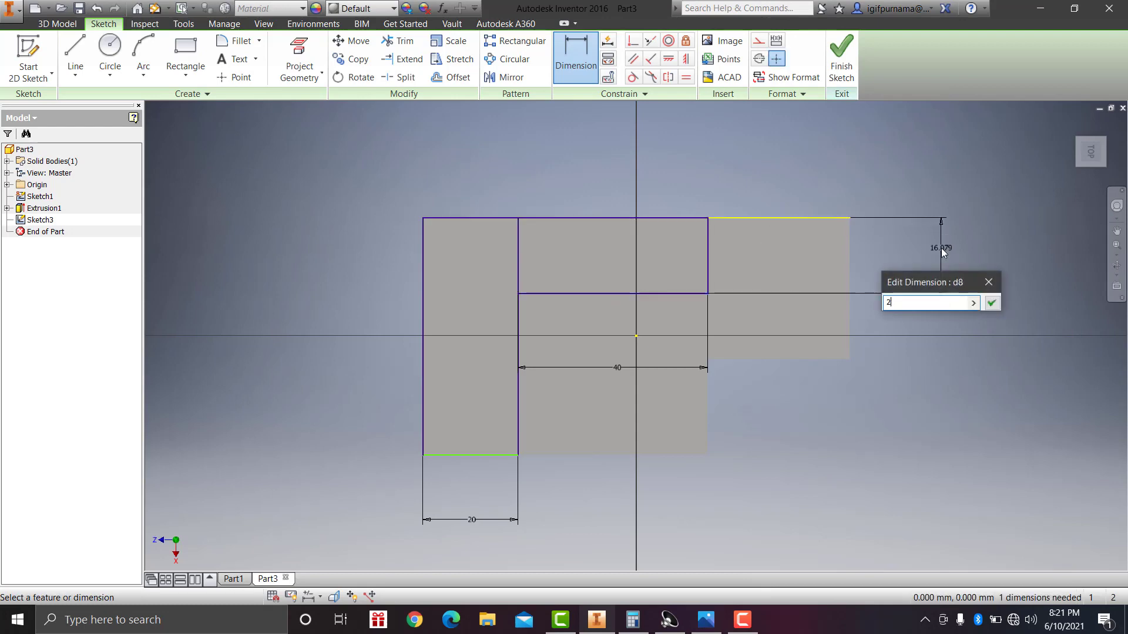
pyautogui.write('0')
pyautogui.press('Return')
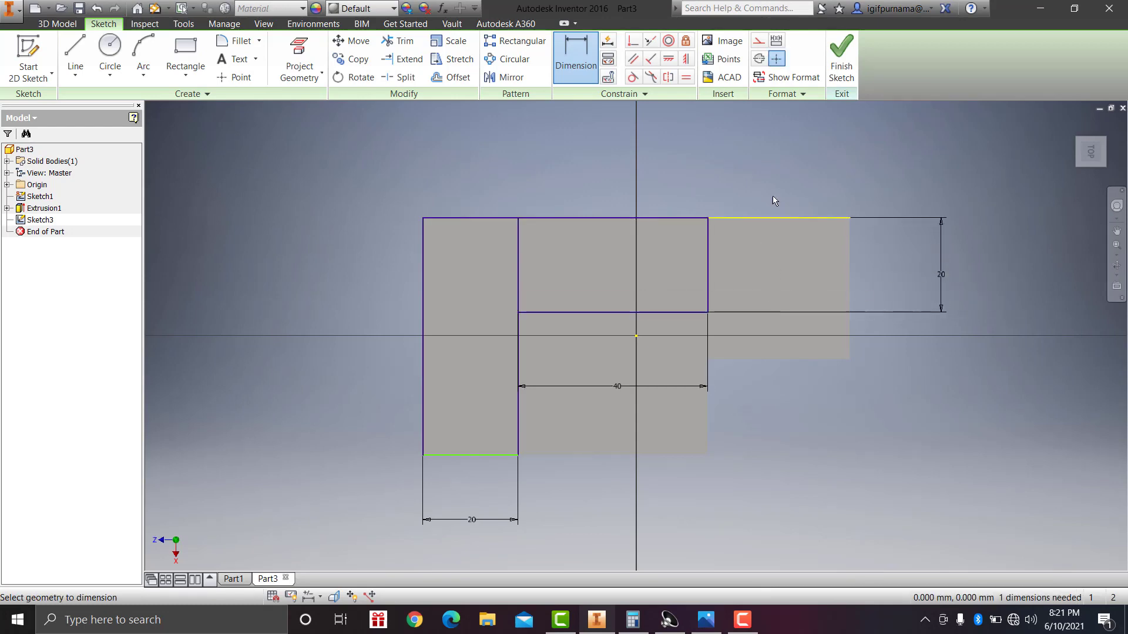
pyautogui.click(840, 59)
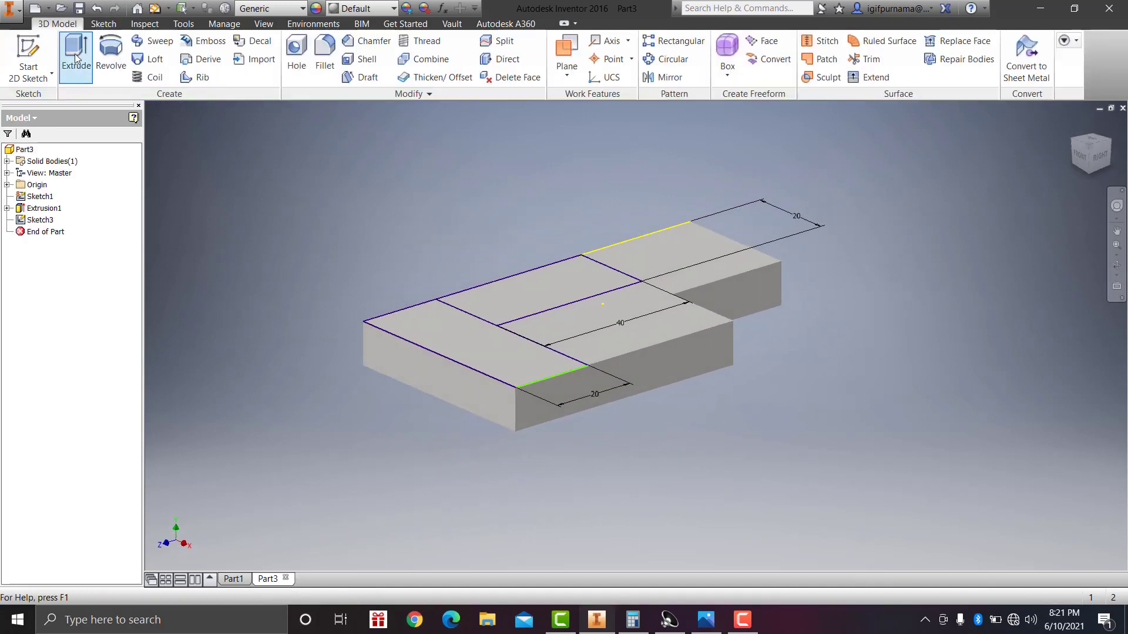
pyautogui.click(76, 55)
pyautogui.click(490, 298)
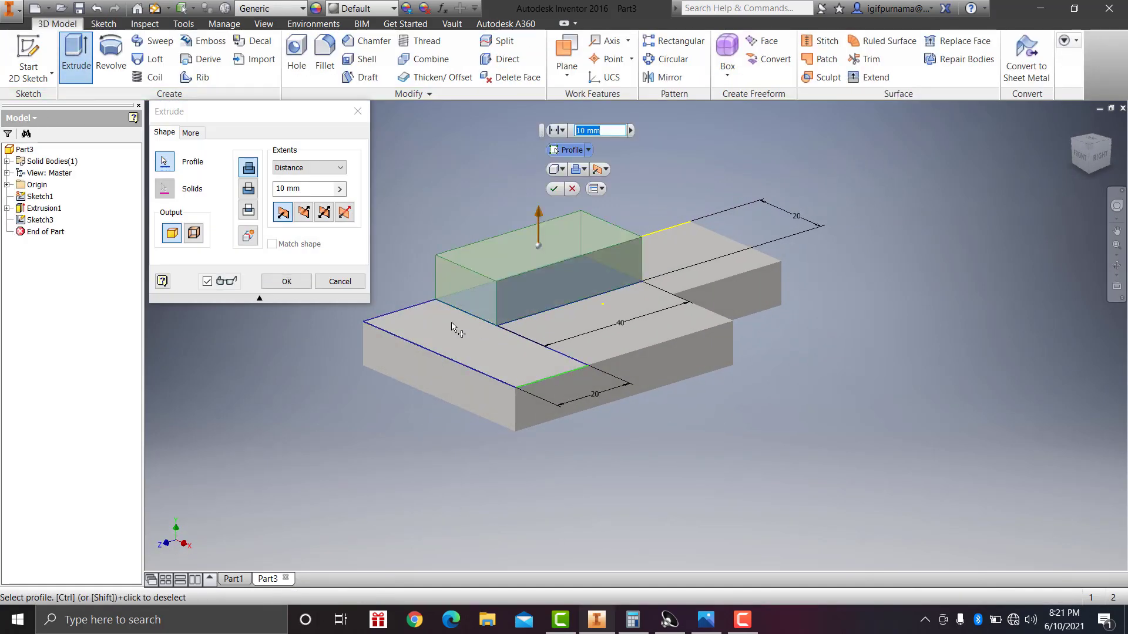
pyautogui.click(304, 189)
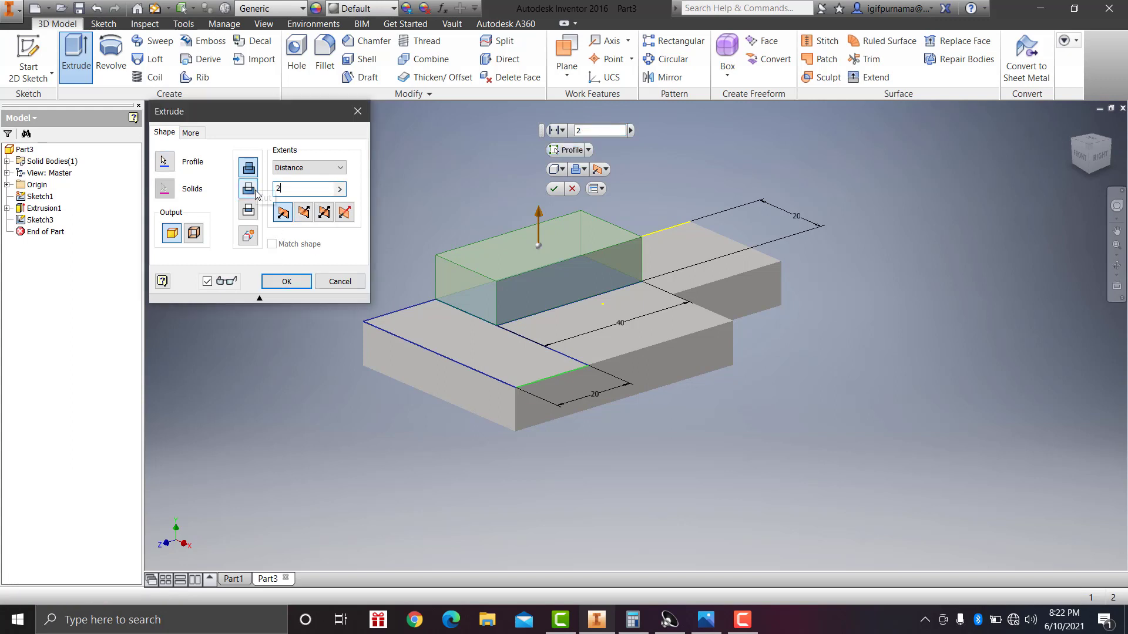
pyautogui.write('20')
pyautogui.click(286, 282)
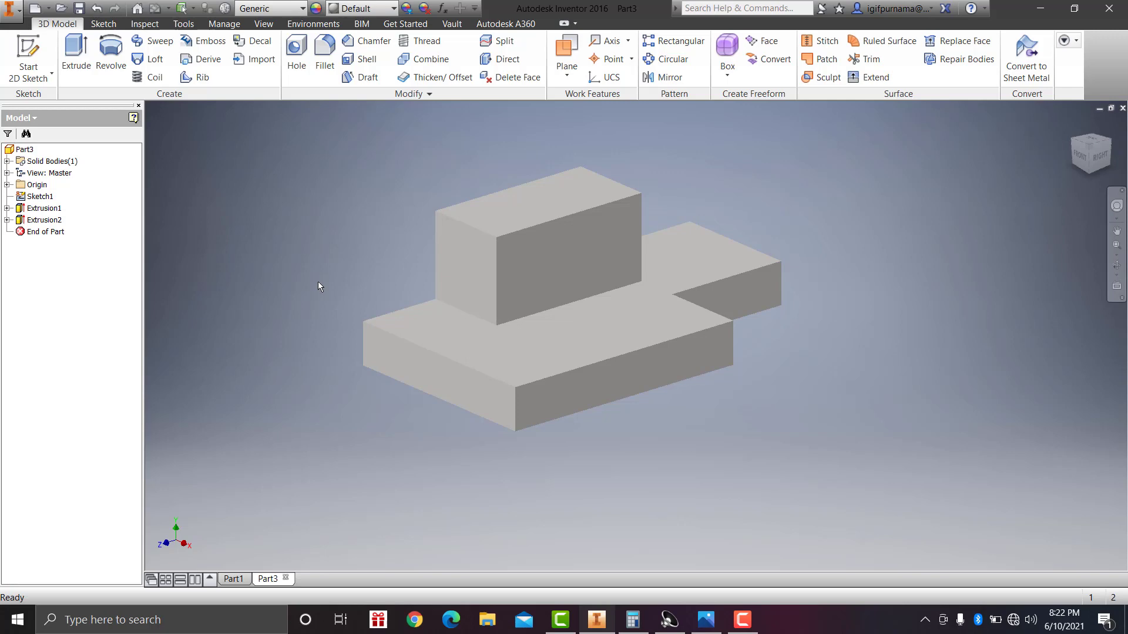
pyautogui.hotkey('ctrl', 'z')
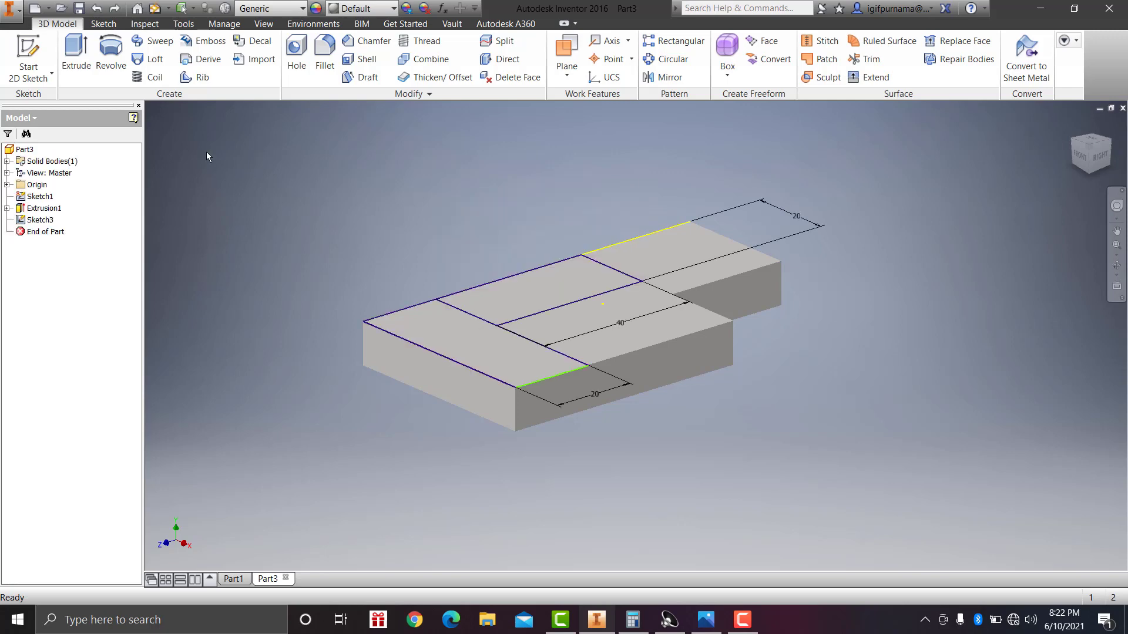
# Step: Extrude both Sketch3 regions as one L-shaped profile 10 mm up, checking heights against the reference
pyautogui.click(76, 56)
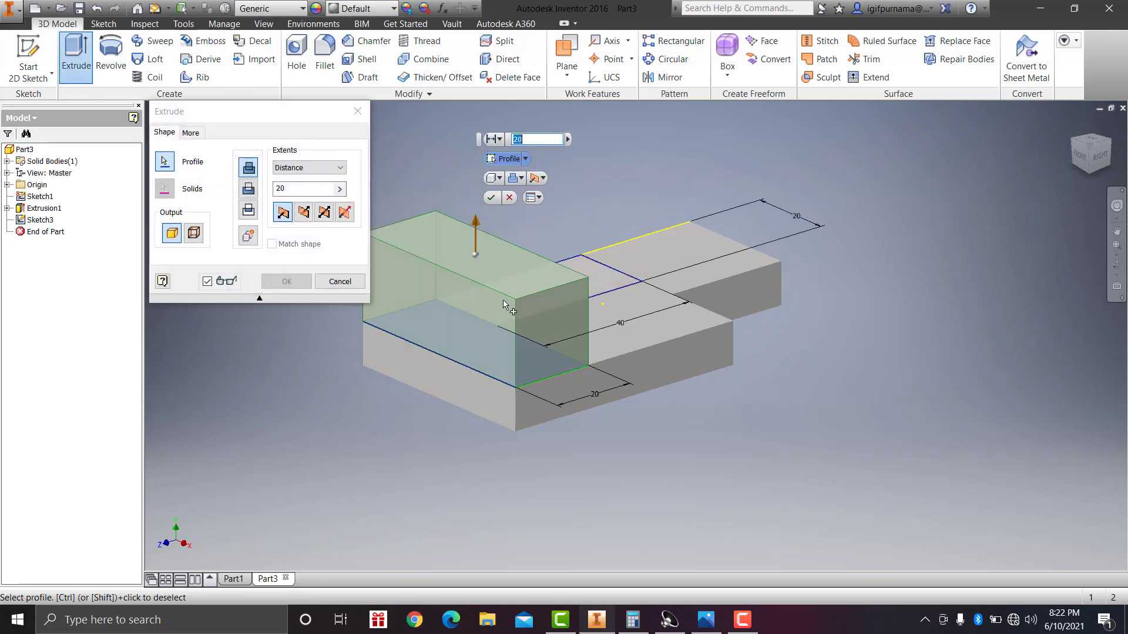
pyautogui.click(613, 275)
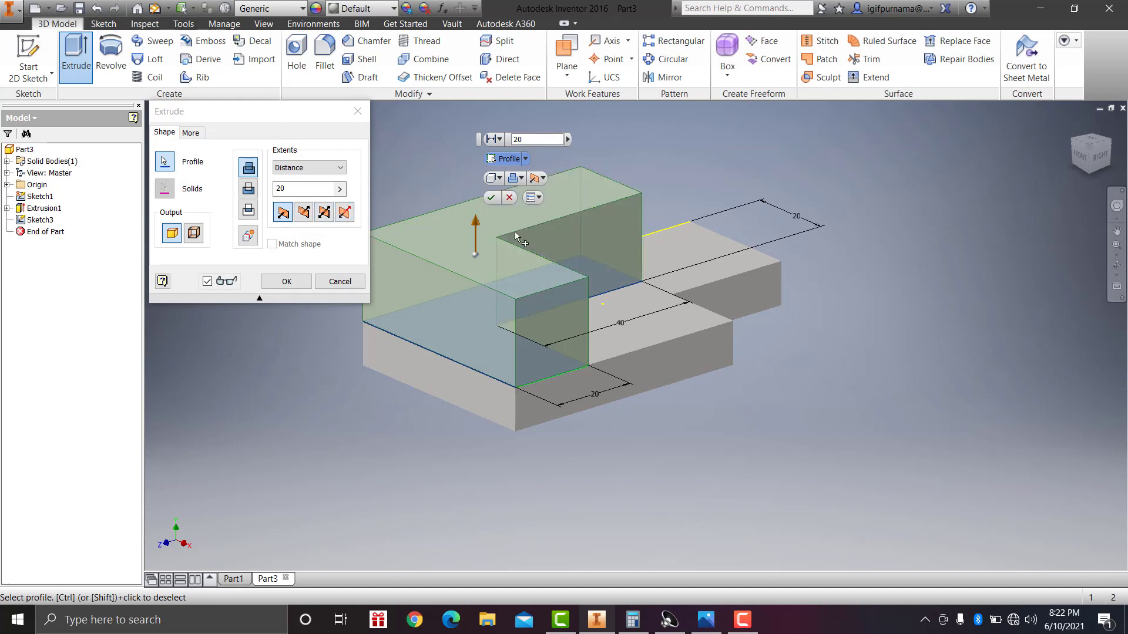
pyautogui.click(273, 189)
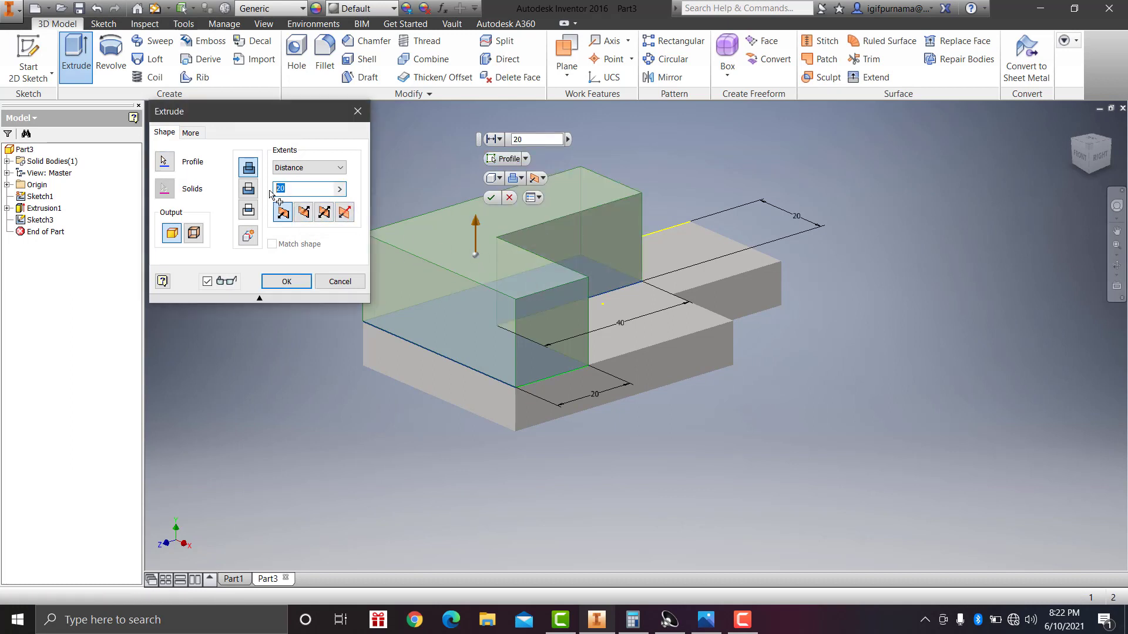
pyautogui.write('10')
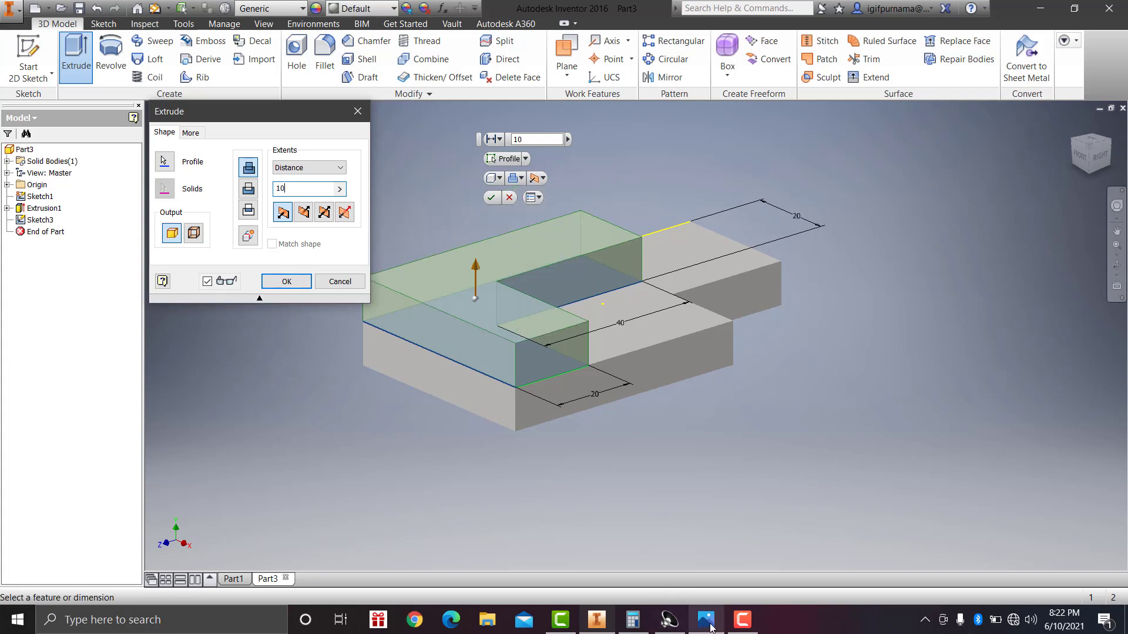
pyautogui.click(706, 620)
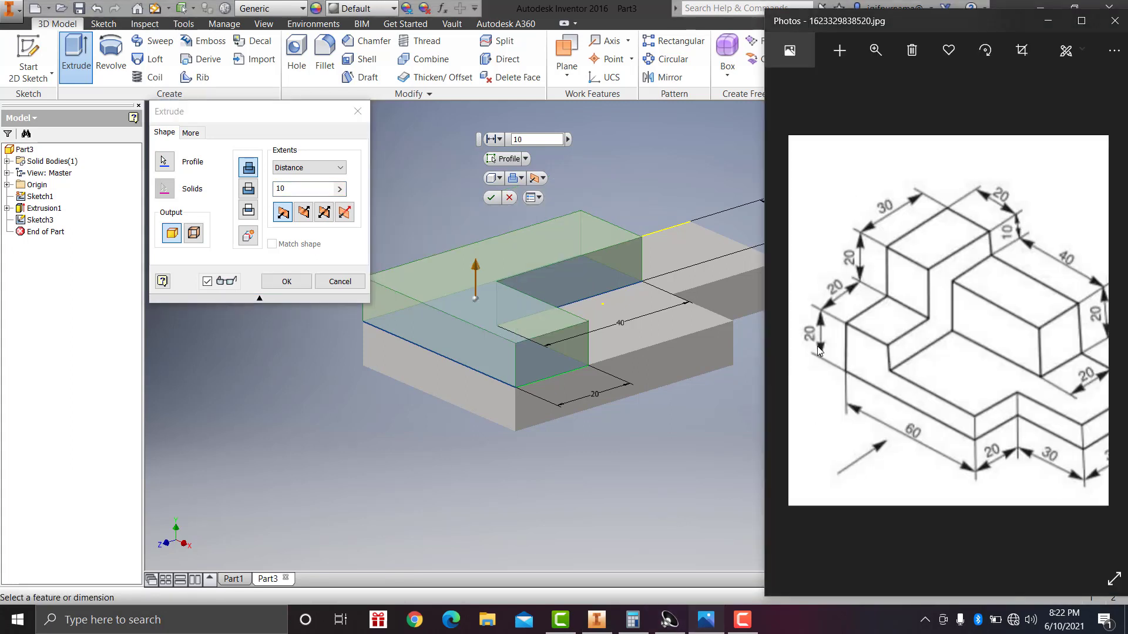
pyautogui.moveTo(961, 423)
pyautogui.mouseDown()
pyautogui.moveTo(844, 383)
pyautogui.moveTo(887, 393)
pyautogui.mouseUp()
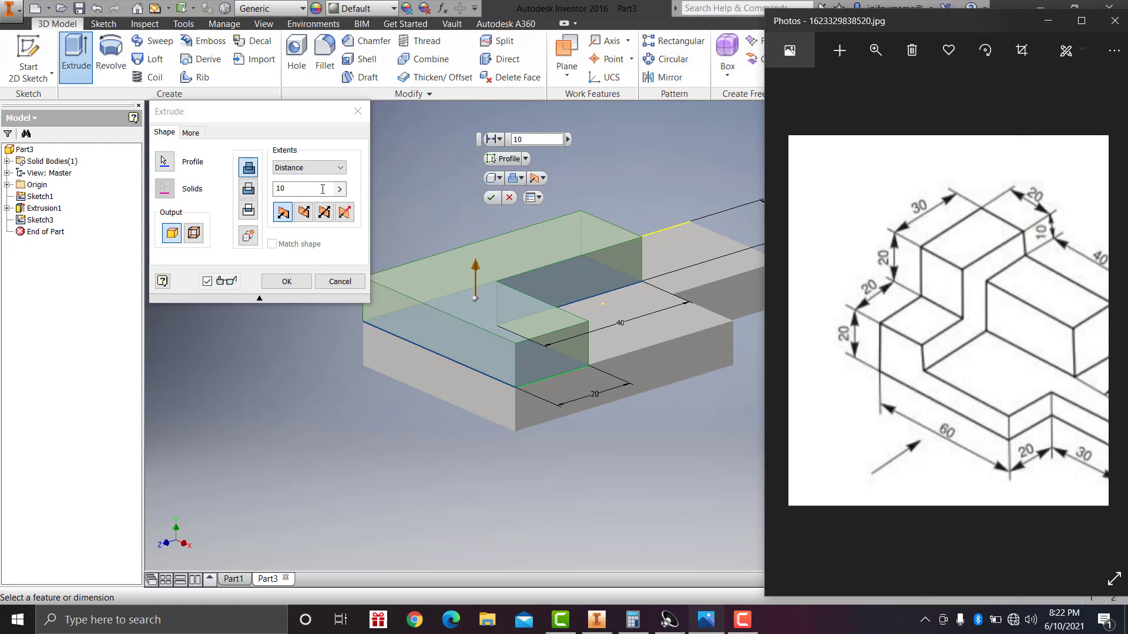
pyautogui.click(287, 282)
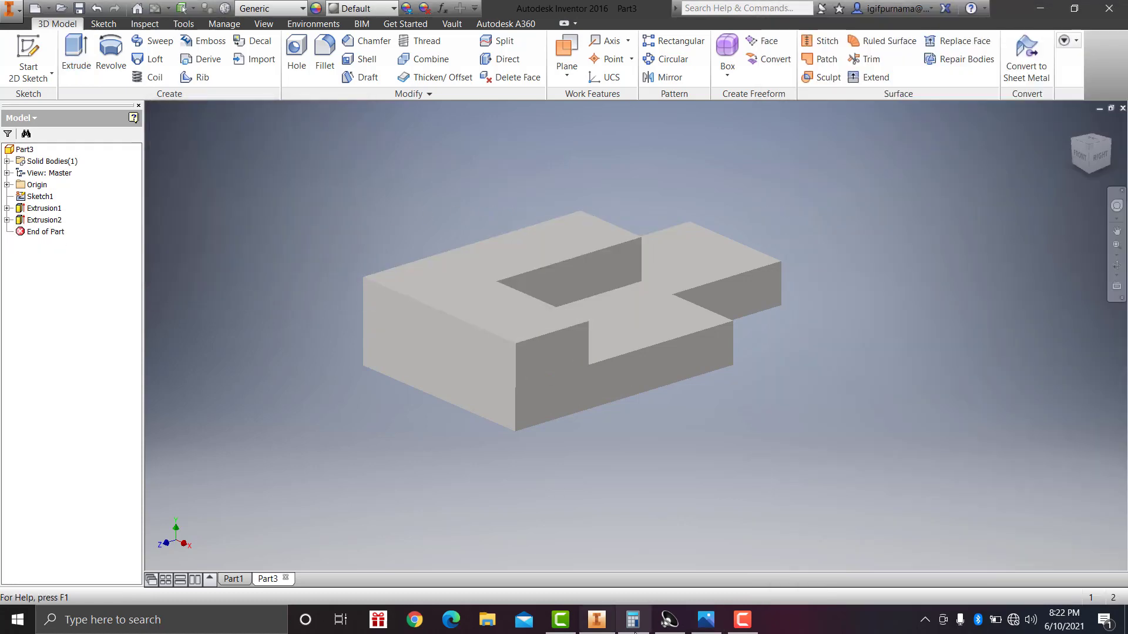
# Step: Start a sketch on the top face and draw a two-point rectangle at its top-left
pyautogui.click(714, 616)
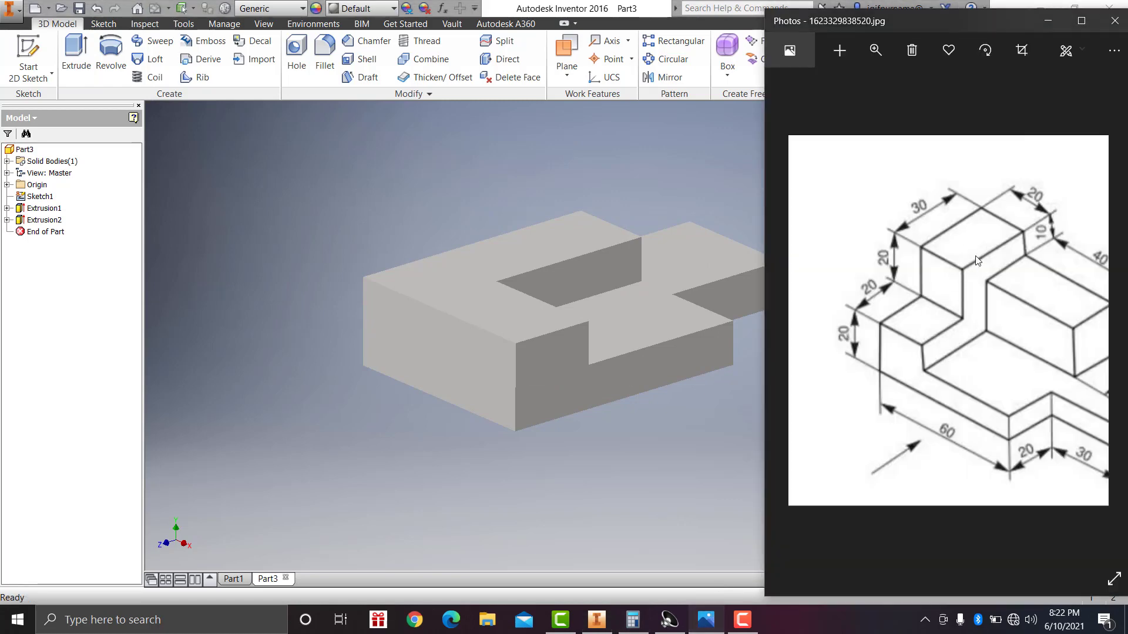
pyautogui.click(478, 244)
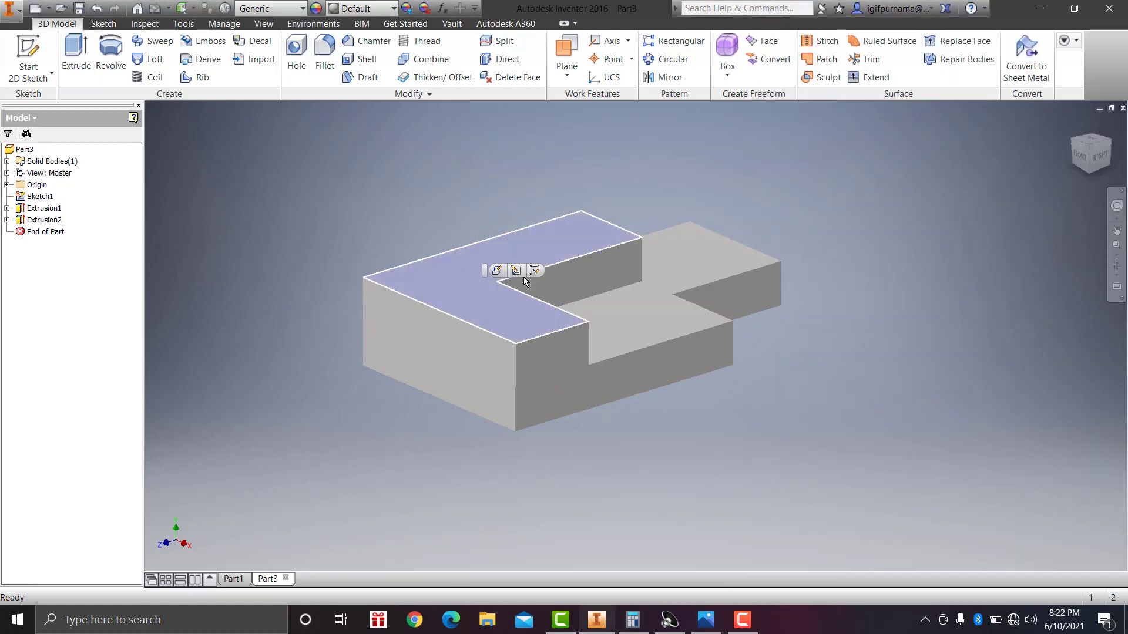
pyautogui.press('s')
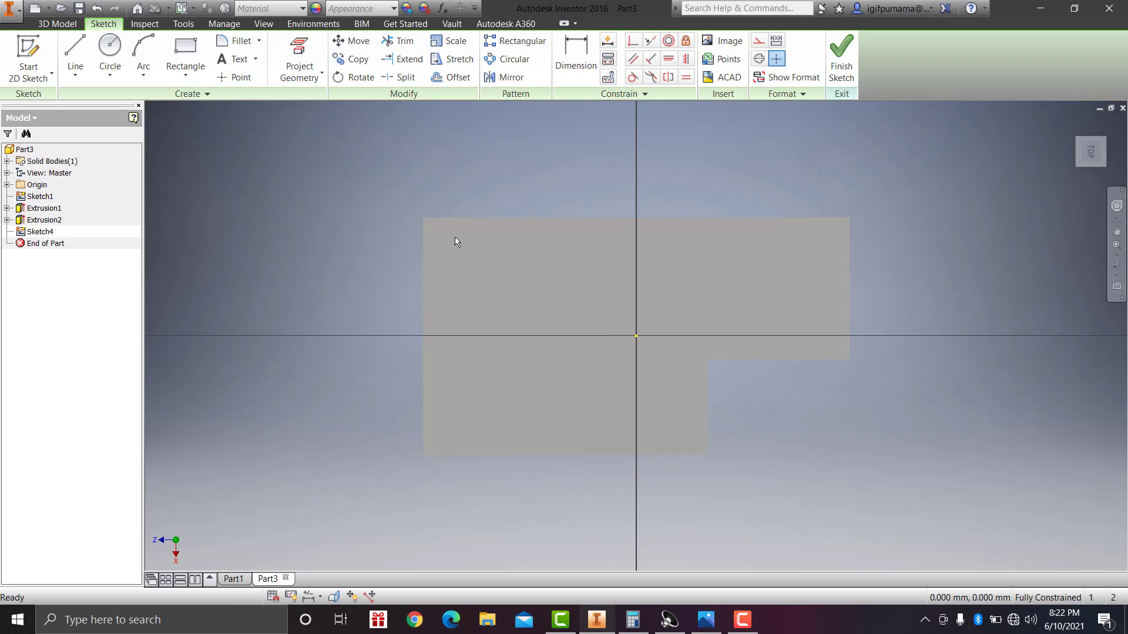
pyautogui.click(187, 83)
pyautogui.click(185, 106)
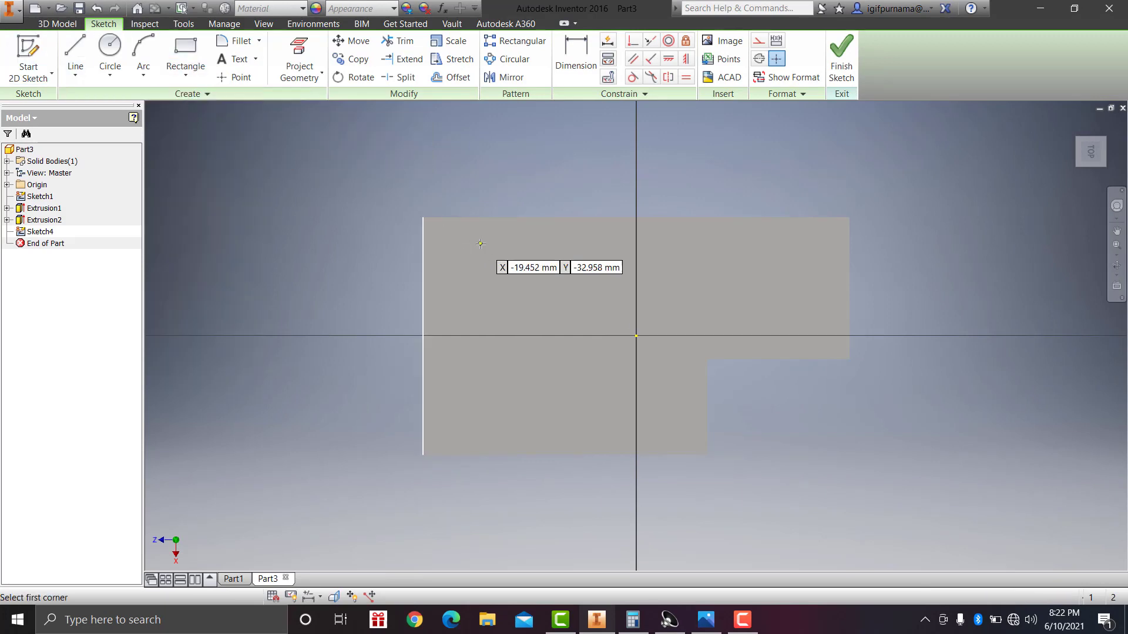
pyautogui.click(422, 216)
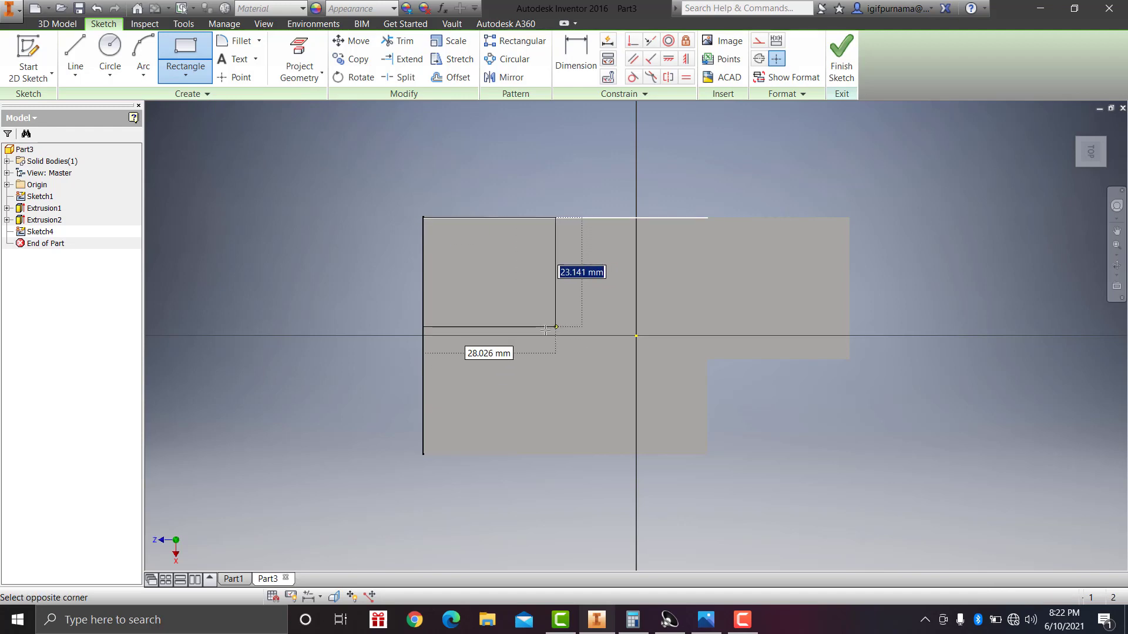
pyautogui.click(517, 352)
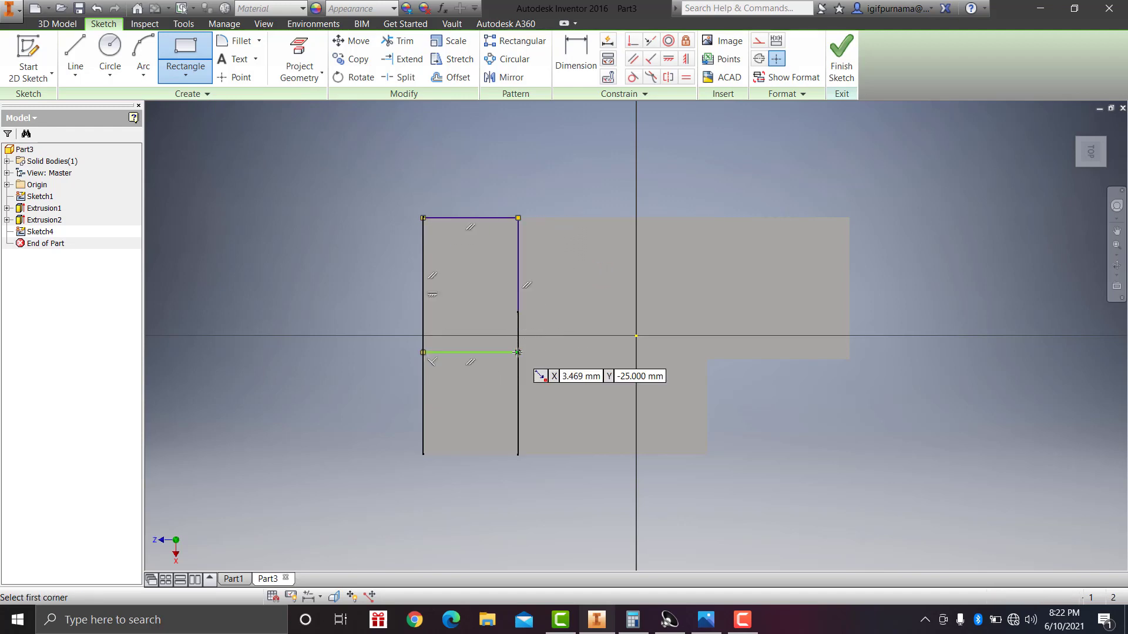
# Step: Add a width dimension to the rectangle, then undo the redundant driven dimension
pyautogui.click(576, 56)
pyautogui.click(485, 353)
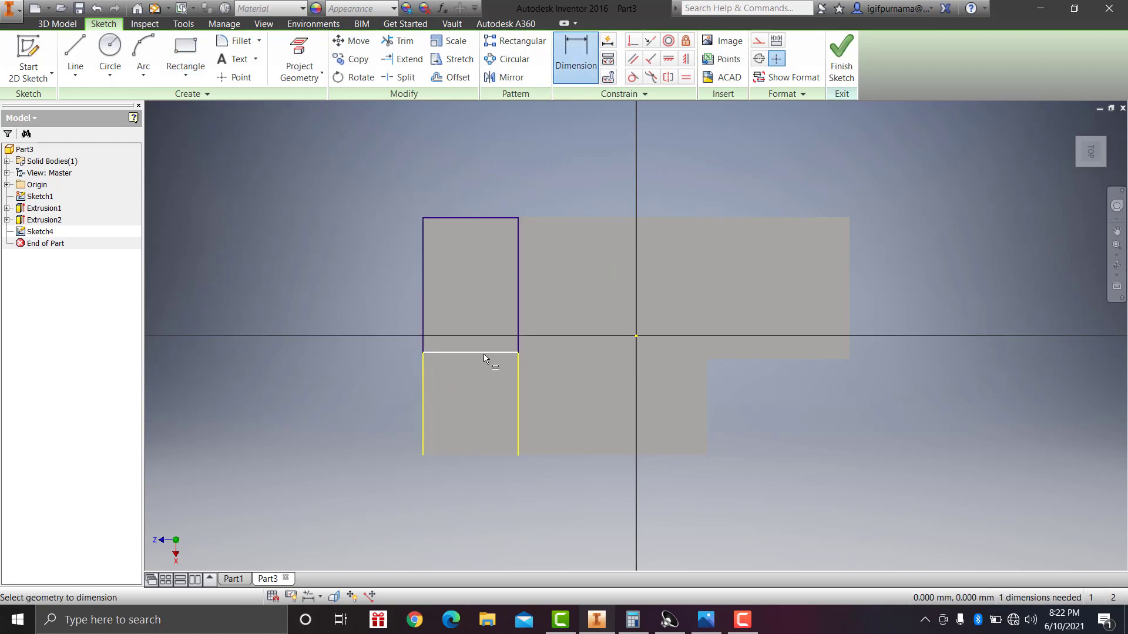
pyautogui.click(457, 460)
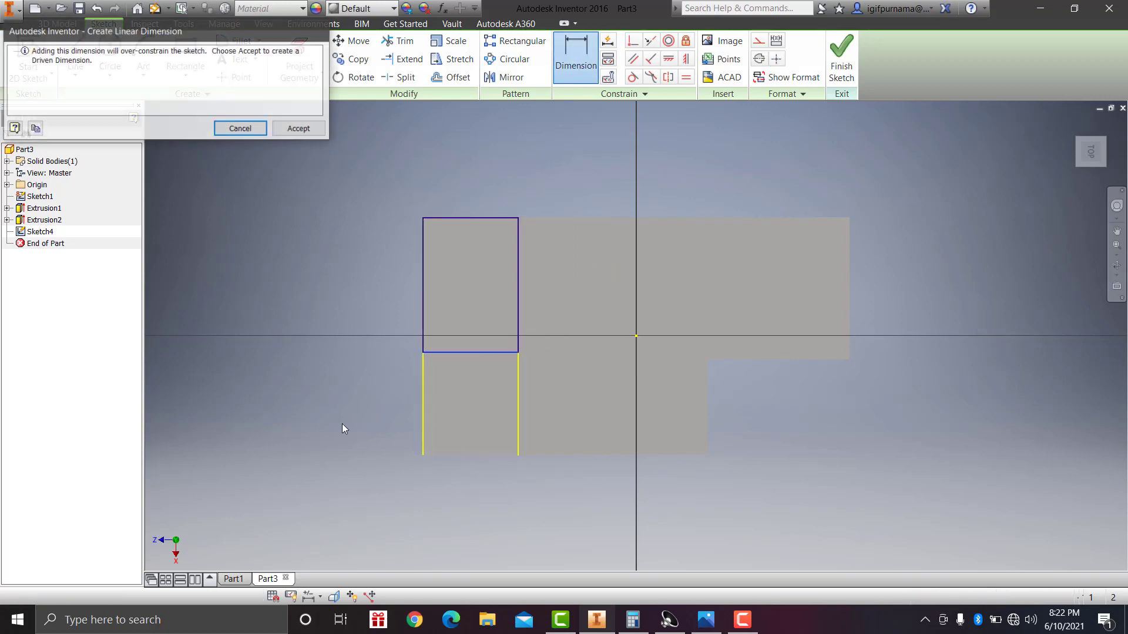
pyautogui.click(298, 134)
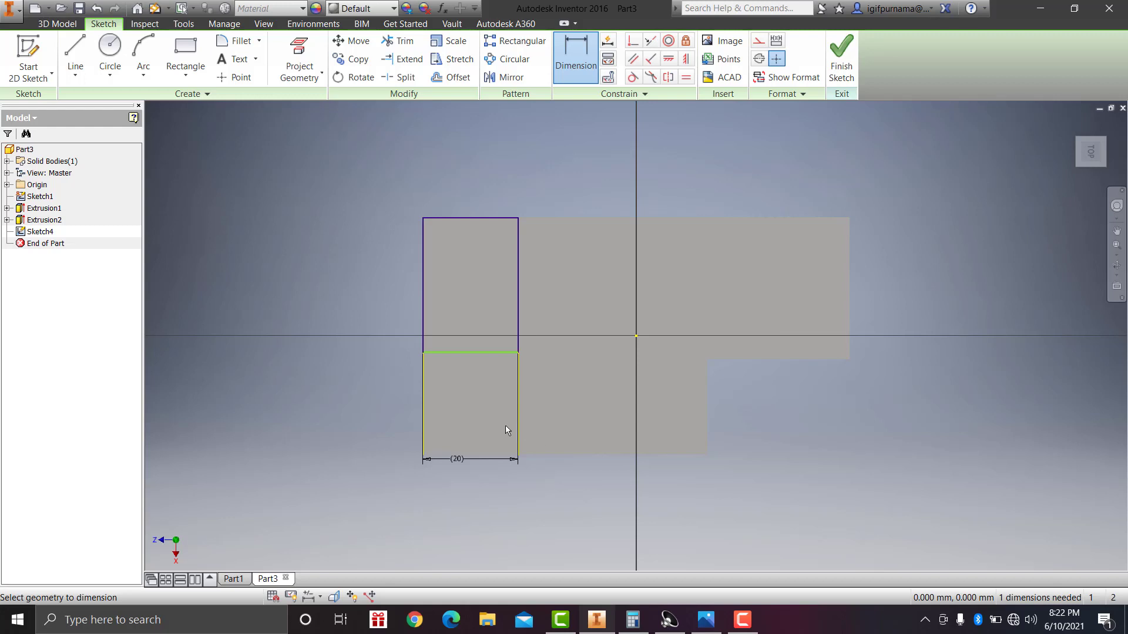
pyautogui.hotkey('ctrl', 'z')
# Step: Dimension the rectangle's height to 20 mm and finish the sketch
pyautogui.press('d')
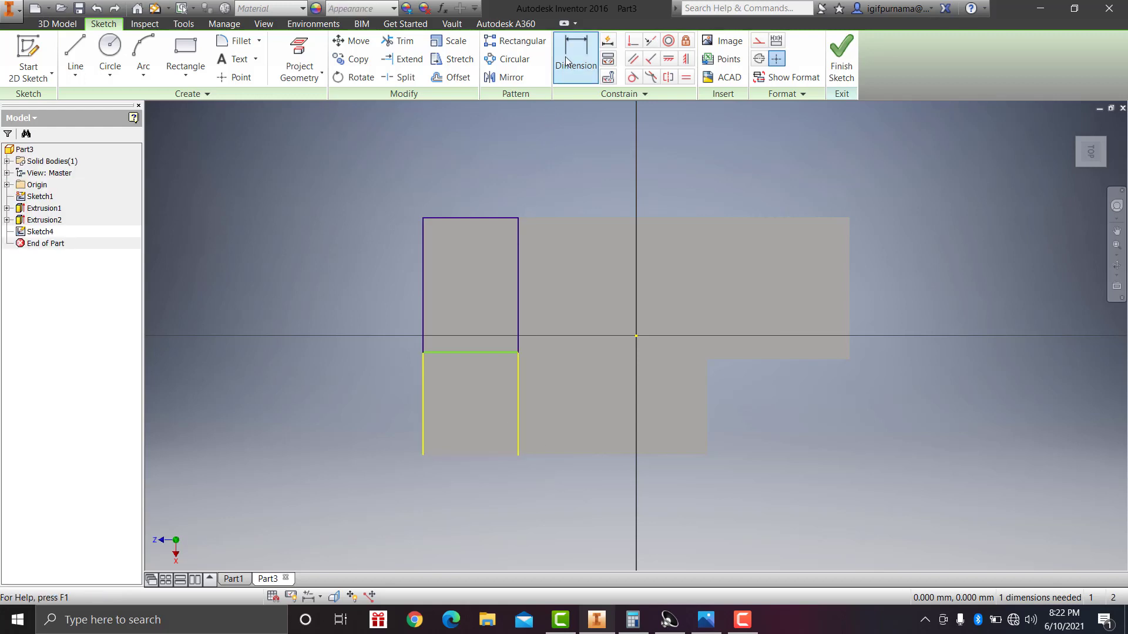
pyautogui.click(474, 352)
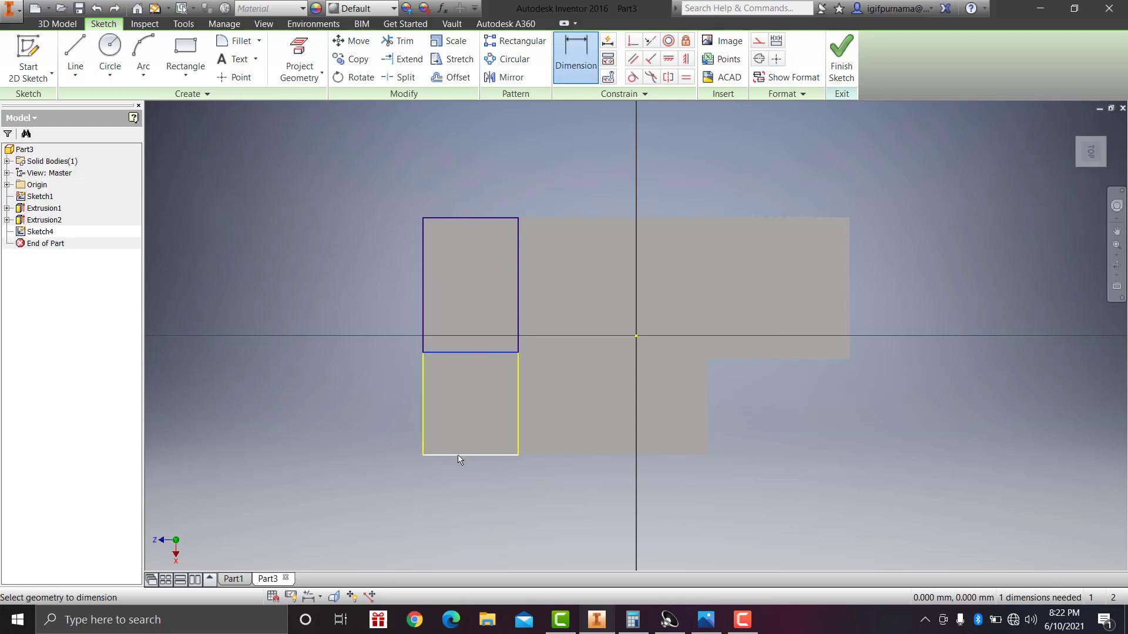
pyautogui.click(460, 454)
pyautogui.click(360, 422)
pyautogui.click(706, 620)
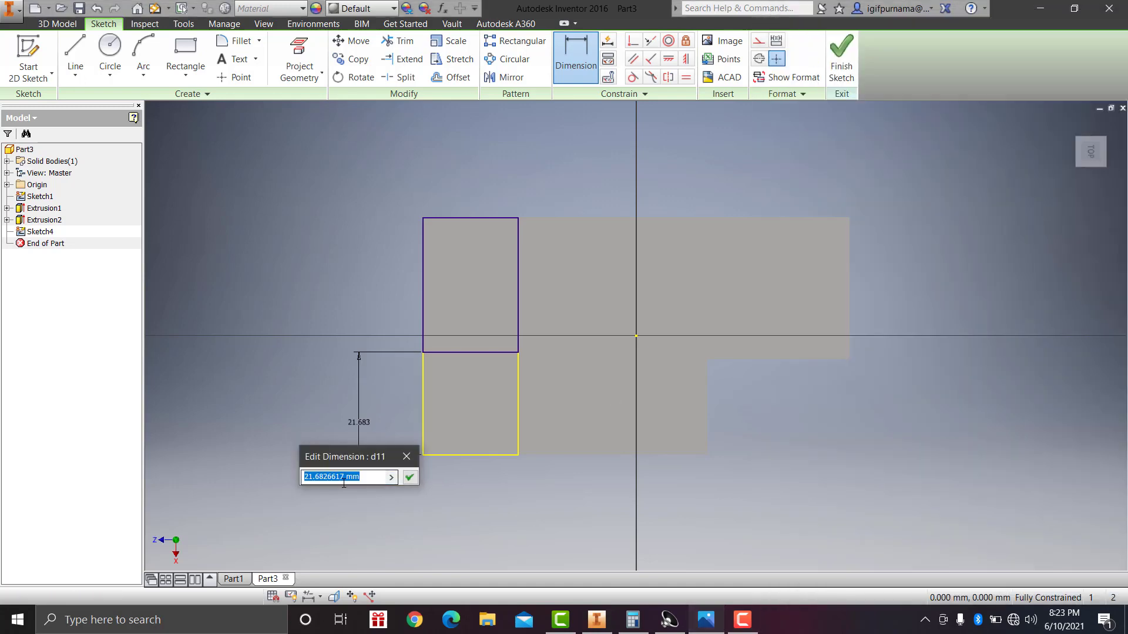
pyautogui.click(358, 488)
pyautogui.write('20')
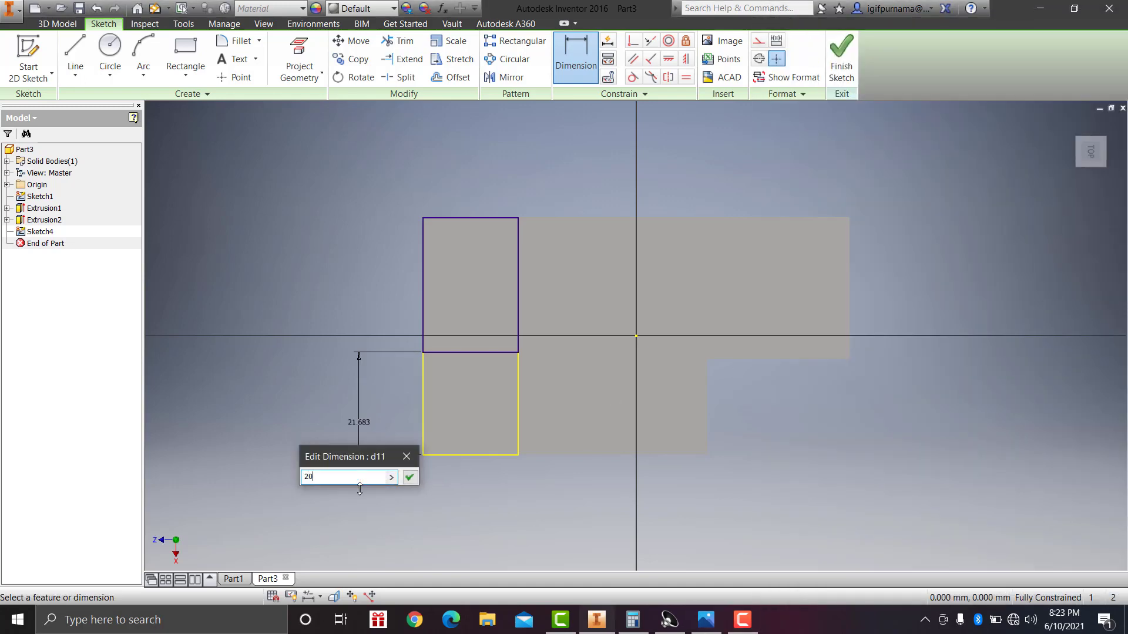
pyautogui.press('Return')
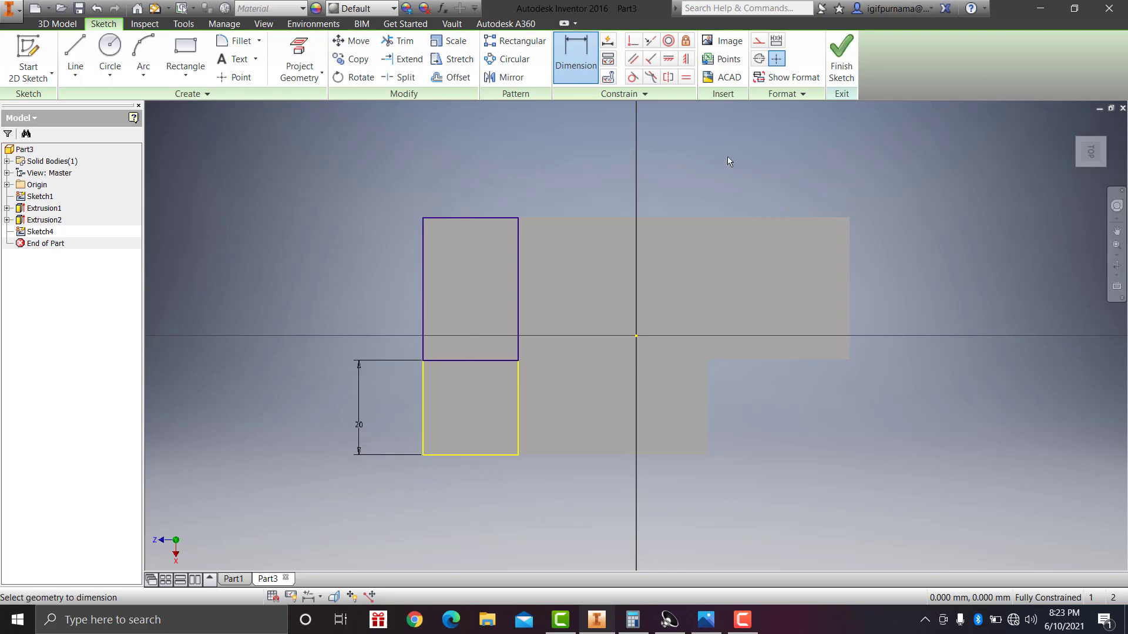
pyautogui.click(851, 64)
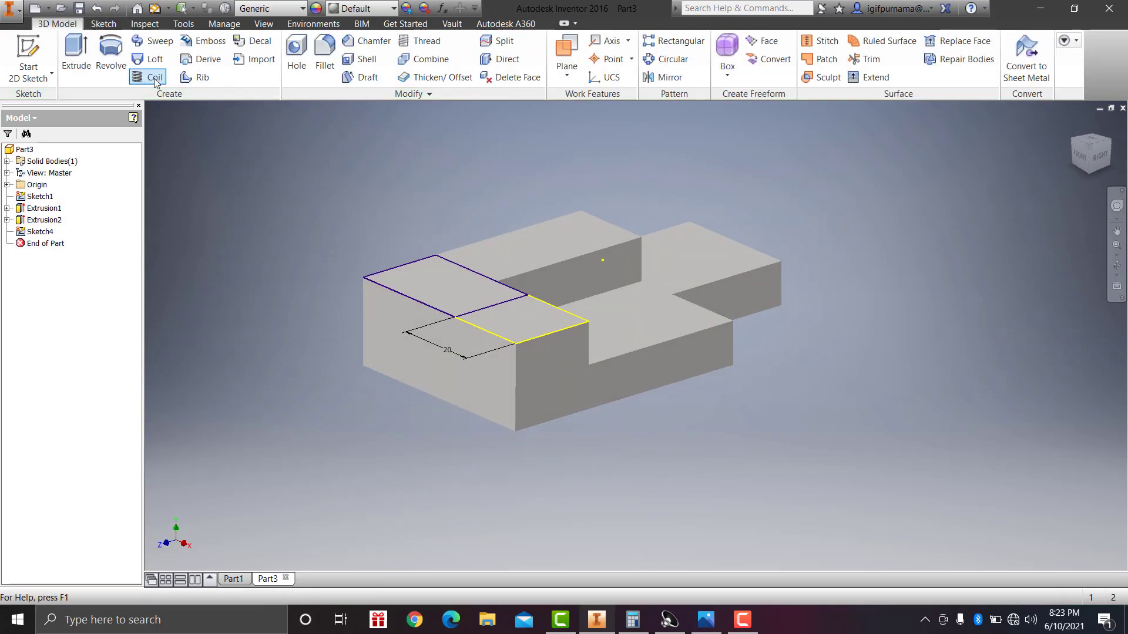
# Step: Extrude the Sketch4 rectangle 20 mm into a tall left-edge block (Extrusion3)
pyautogui.click(76, 56)
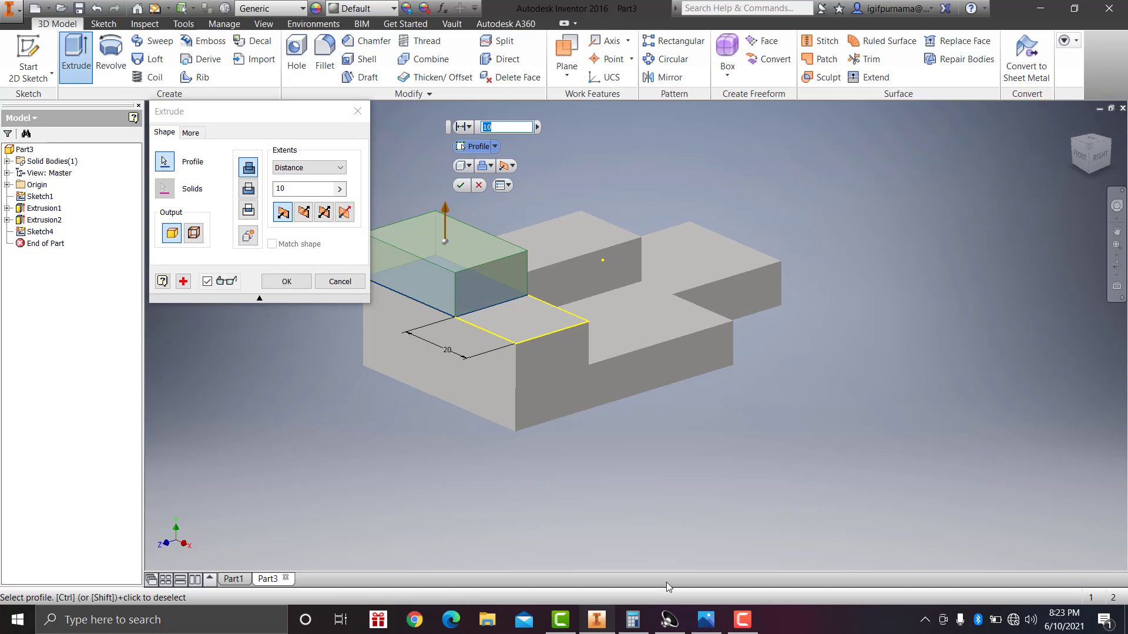
pyautogui.click(705, 620)
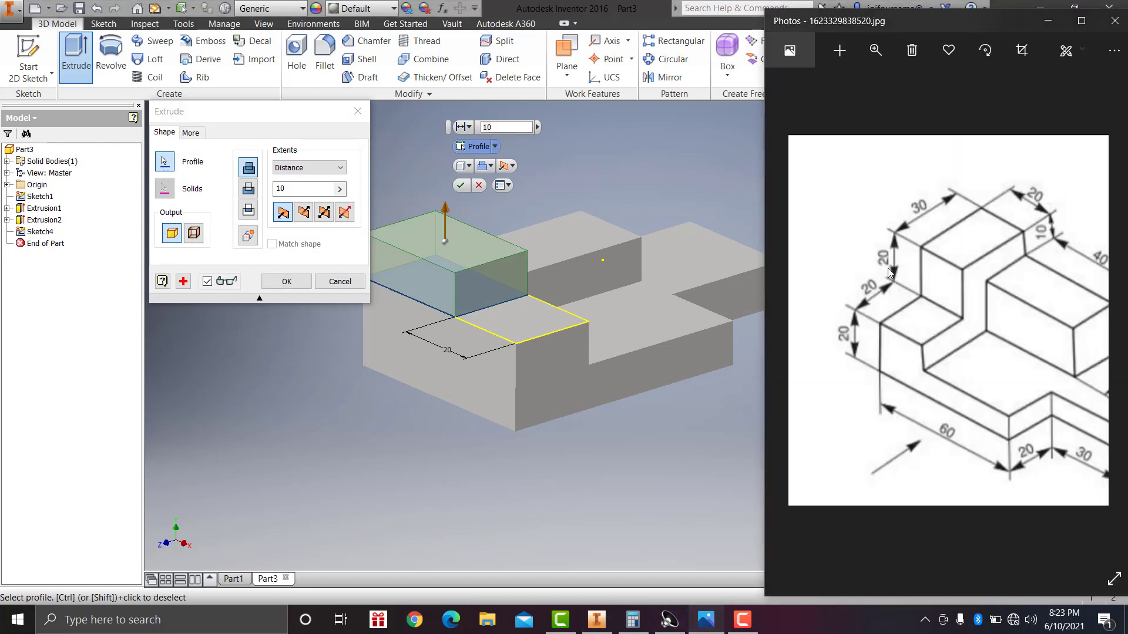
pyautogui.click(271, 193)
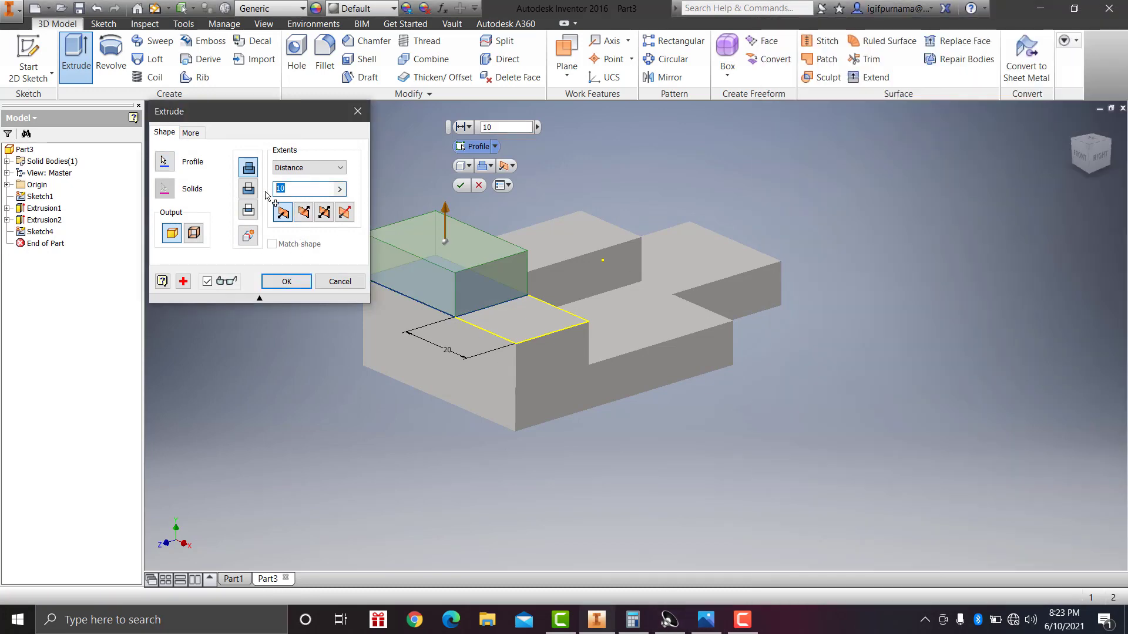
pyautogui.write('20')
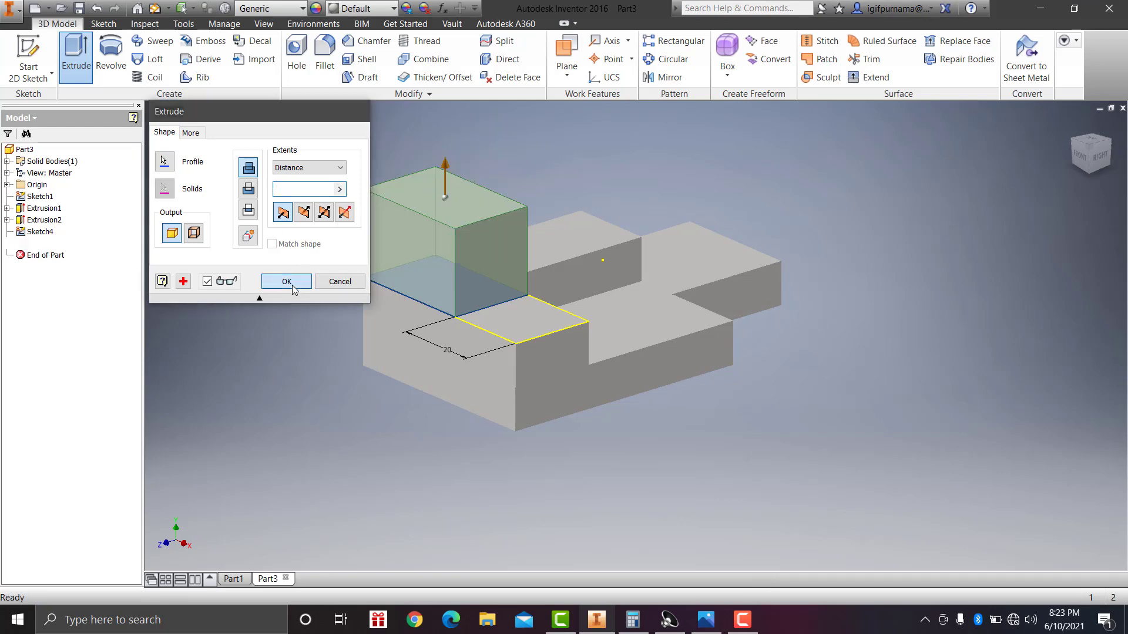
pyautogui.click(291, 281)
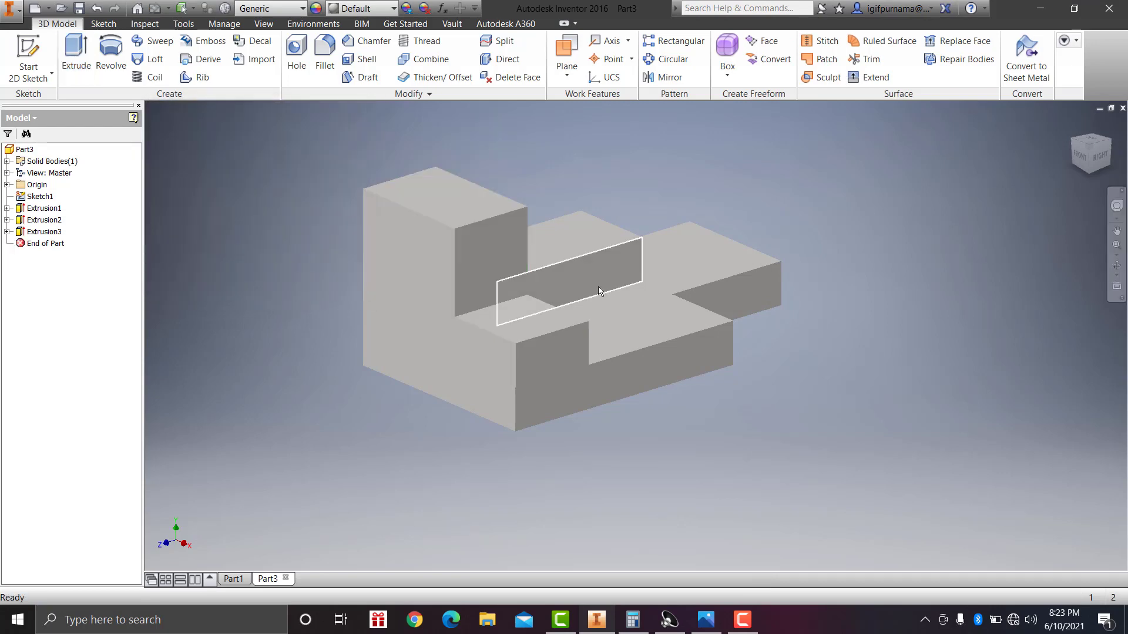
pyautogui.click(562, 256)
# Step: Sketch on the middle step's top face, projecting its outline edges into the sketch
pyautogui.click(615, 245)
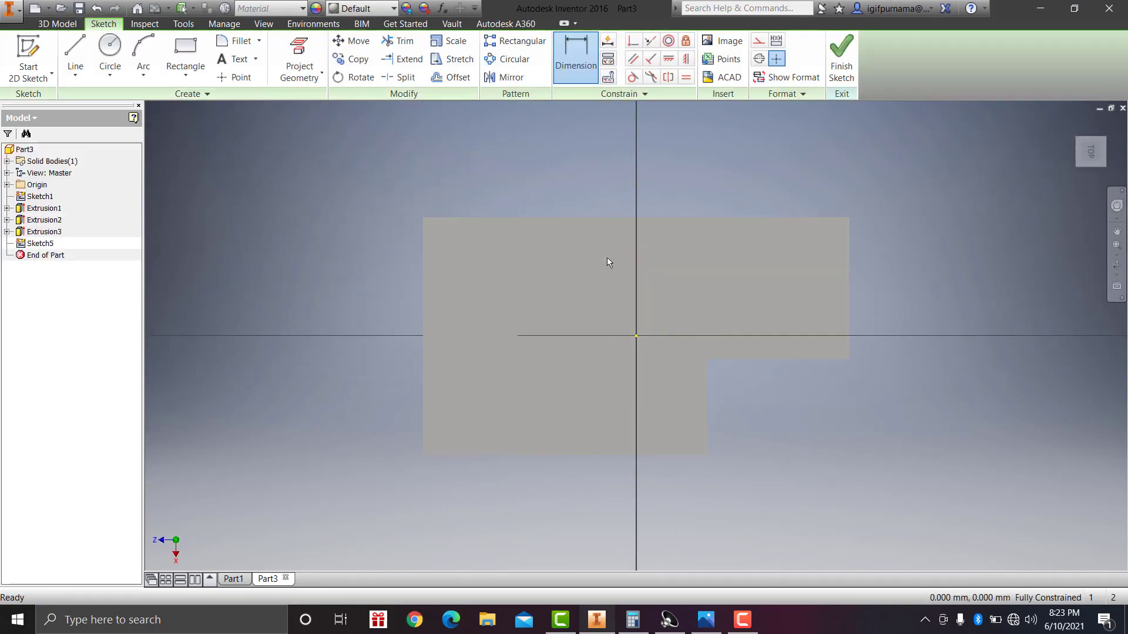
pyautogui.click(303, 64)
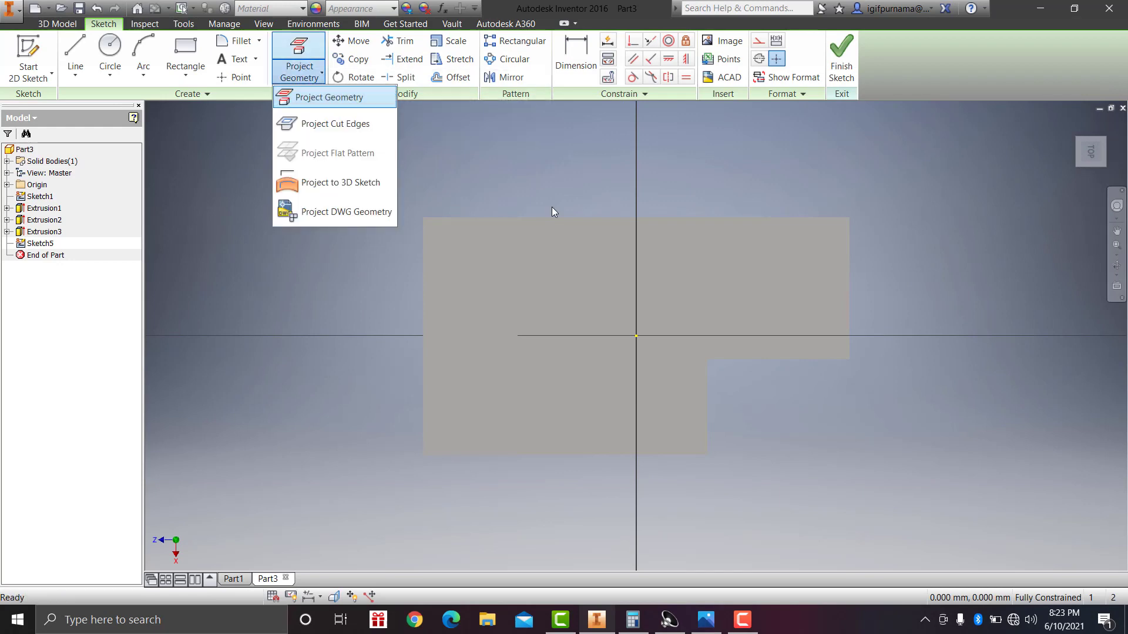
pyautogui.click(295, 93)
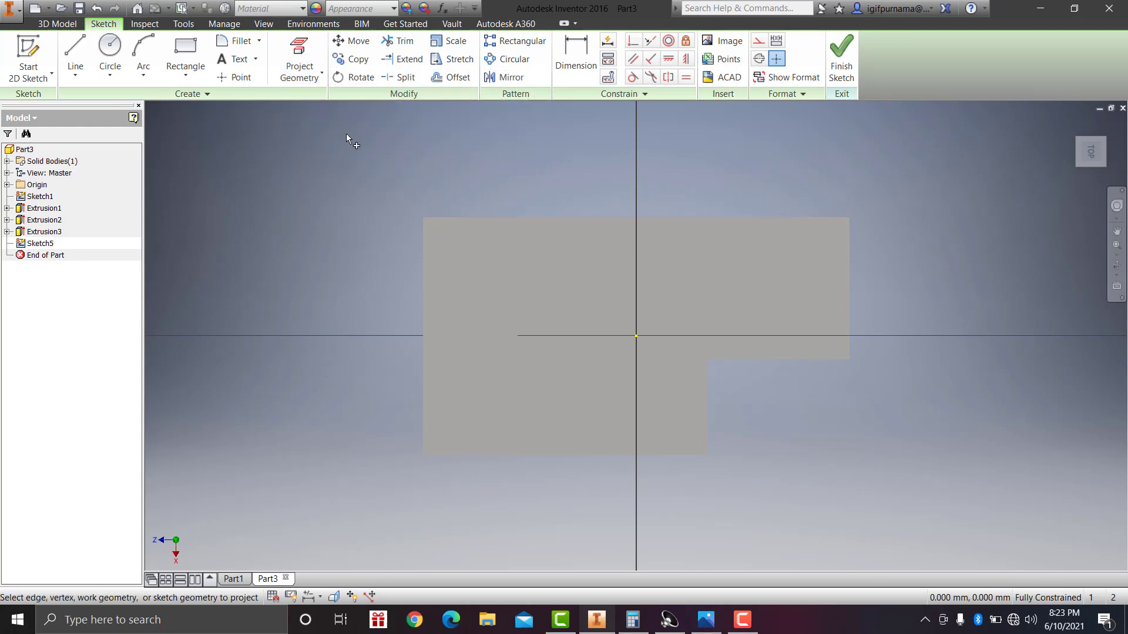
pyautogui.click(587, 256)
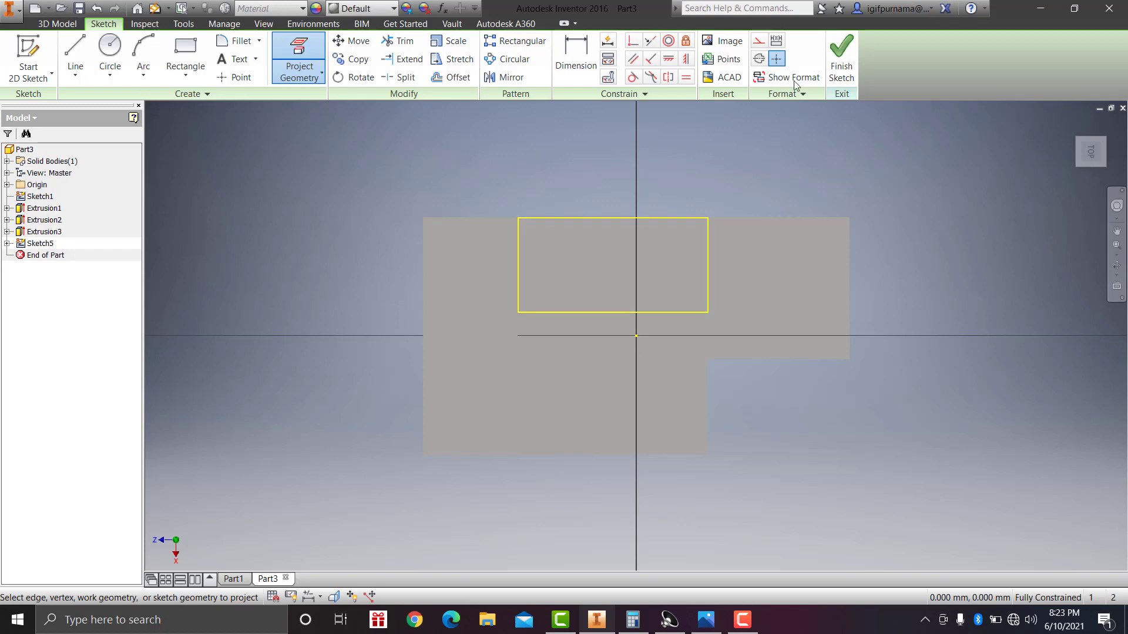
pyautogui.click(855, 58)
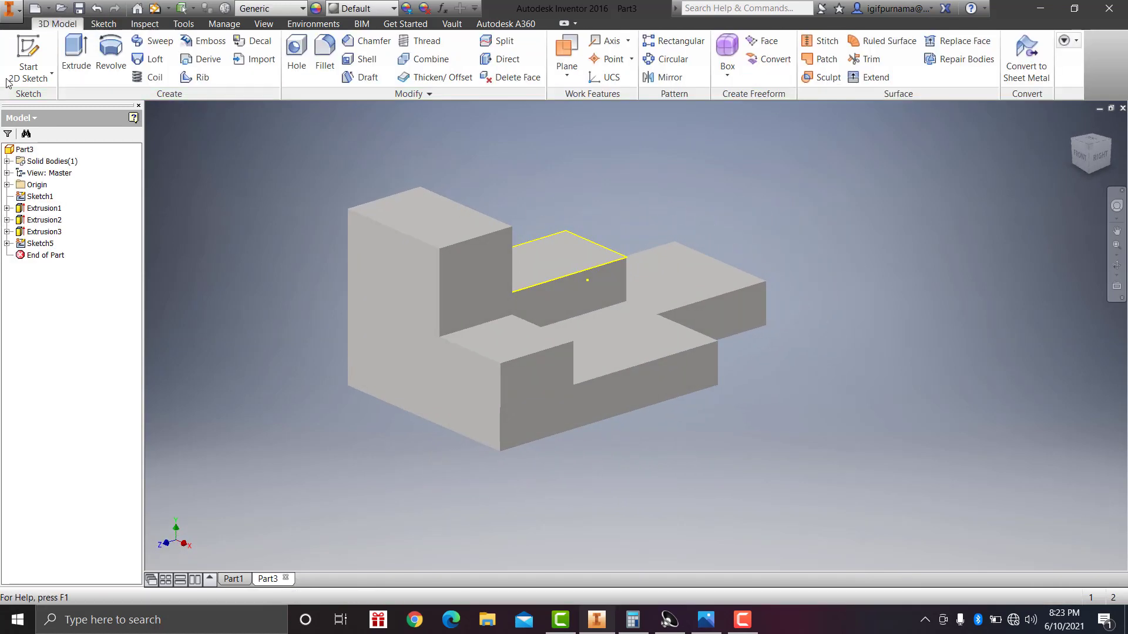
# Step: Extrude the projected outline 10 mm to form the second raised block
pyautogui.click(76, 58)
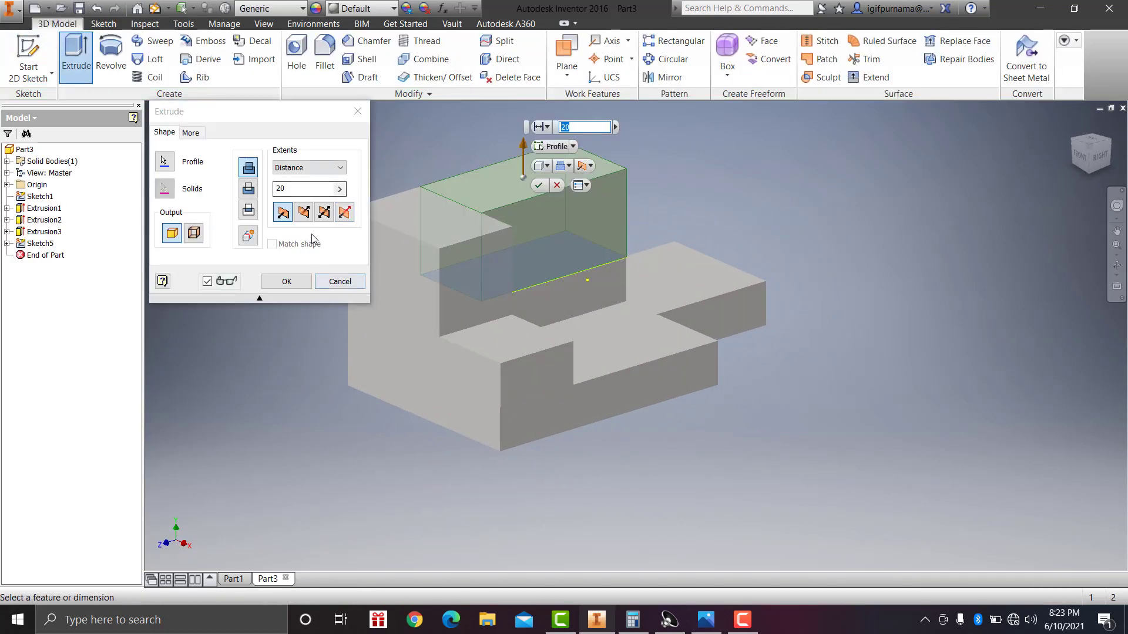
pyautogui.click(264, 198)
pyautogui.write('10')
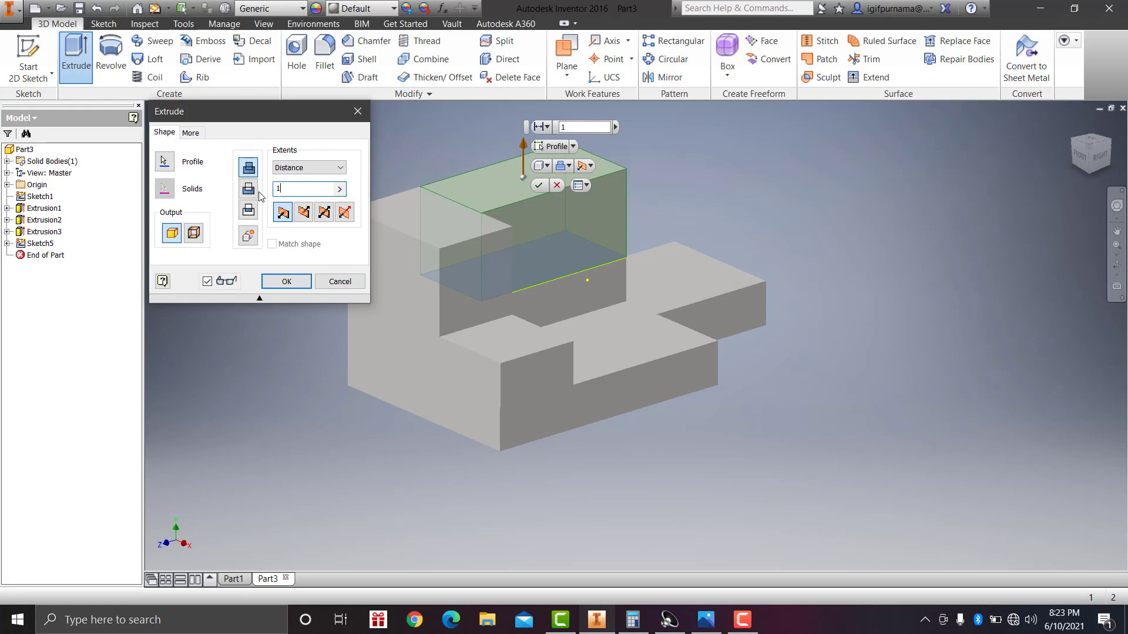
pyautogui.click(286, 281)
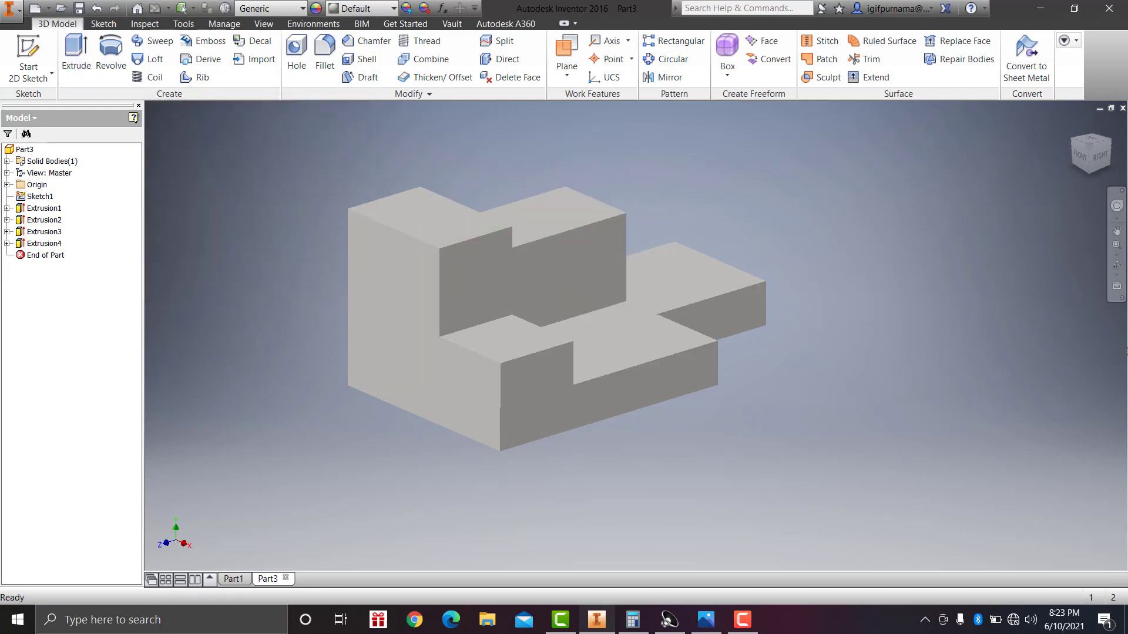
pyautogui.click(1116, 266)
pyautogui.moveTo(691, 381)
pyautogui.mouseDown()
pyautogui.moveTo(661, 396)
pyautogui.moveTo(533, 385)
pyautogui.moveTo(560, 385)
pyautogui.mouseUp()
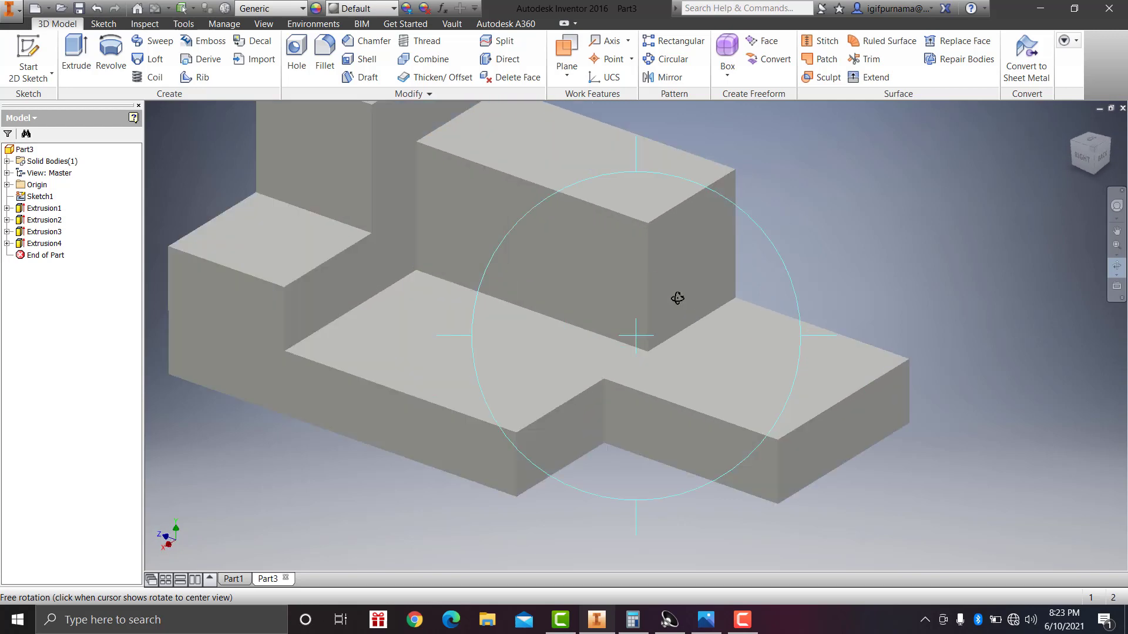
# Step: Zoom in and out around the finished stepped block and leave free orbit mode
pyautogui.scroll(-3, 674, 298)
pyautogui.scroll(-2, 674, 297)
pyautogui.scroll(2, 719, 274)
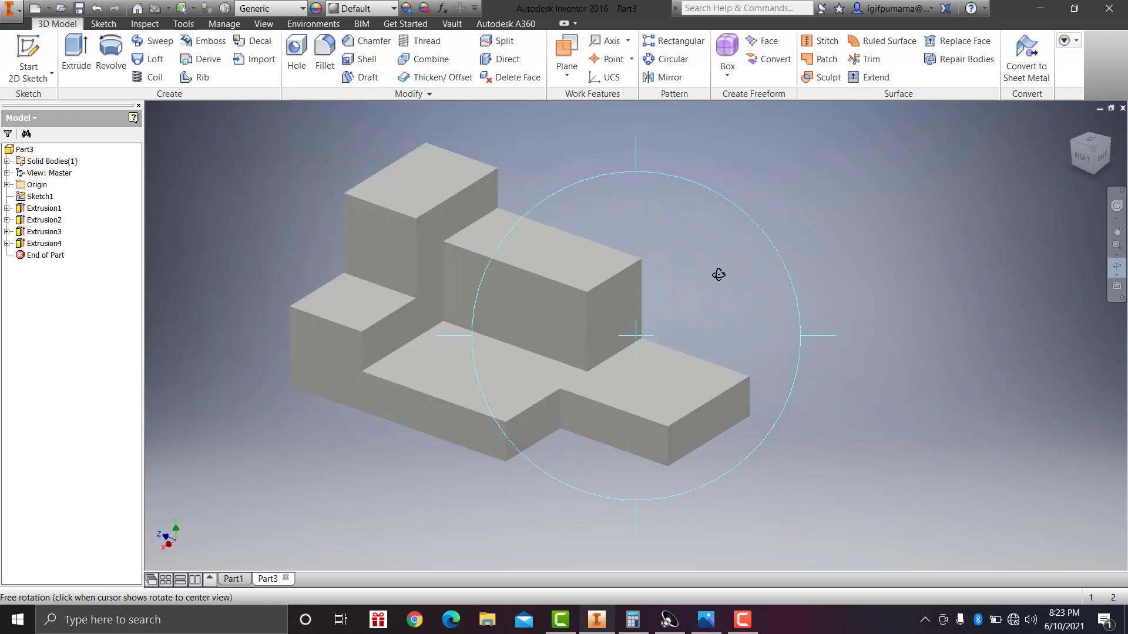
pyautogui.rightClick(715, 272)
pyautogui.press('Escape')
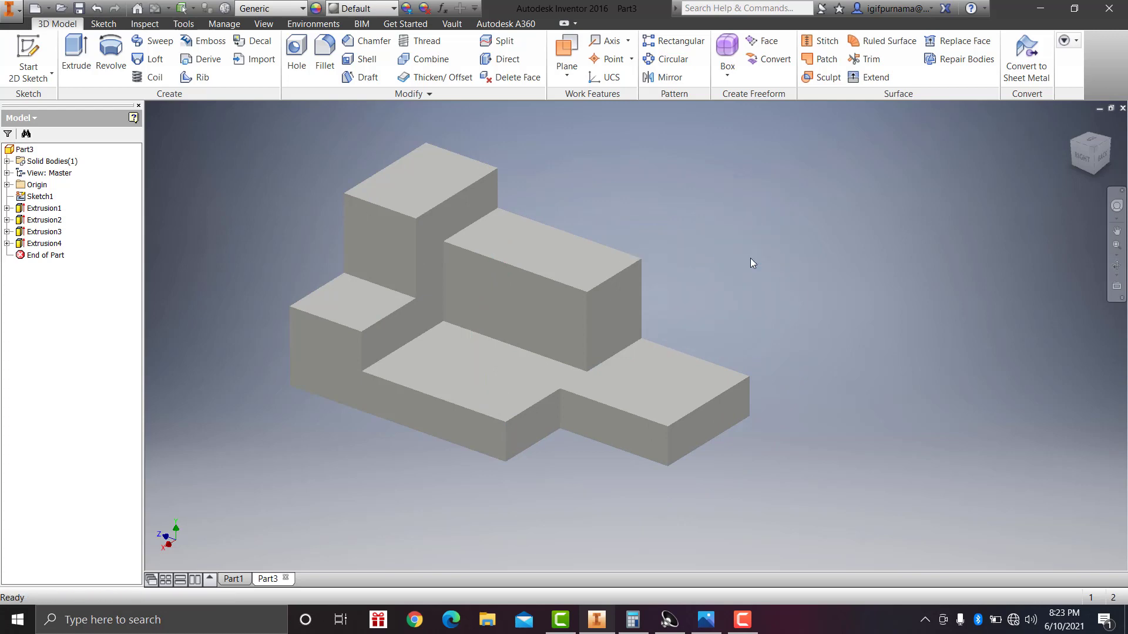
pyautogui.scroll(-2, 751, 259)
pyautogui.scroll(3, 869, 297)
pyautogui.scroll(-2, 845, 301)
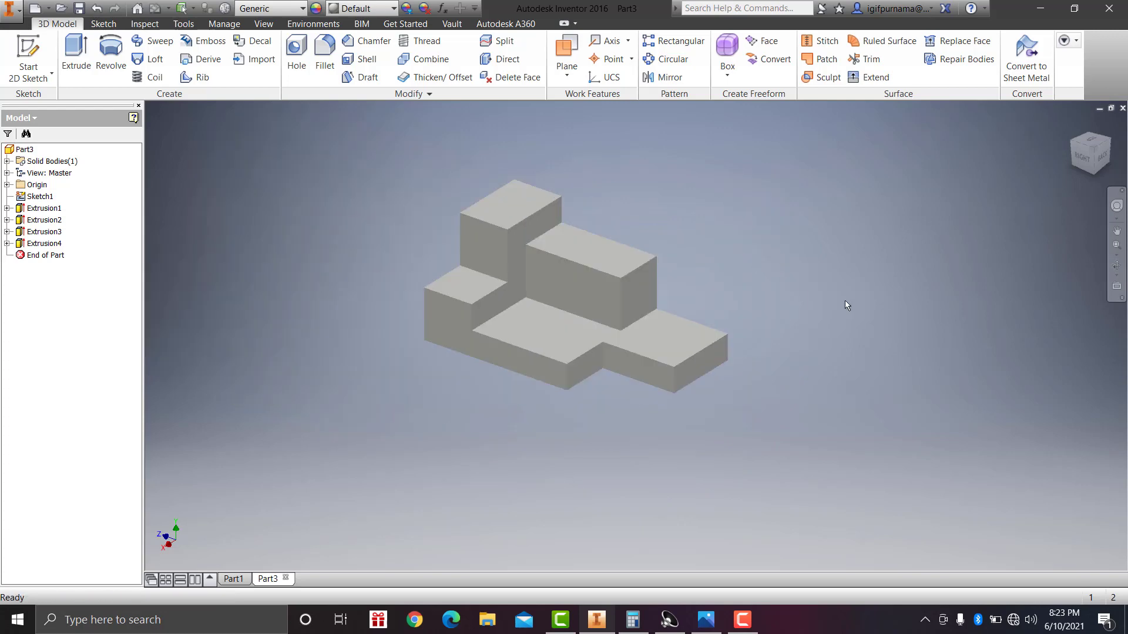
pyautogui.scroll(2, 751, 242)
# Step: Zoom the Photos reference drawing out with its zoom slider to show the whole figure
pyautogui.click(705, 619)
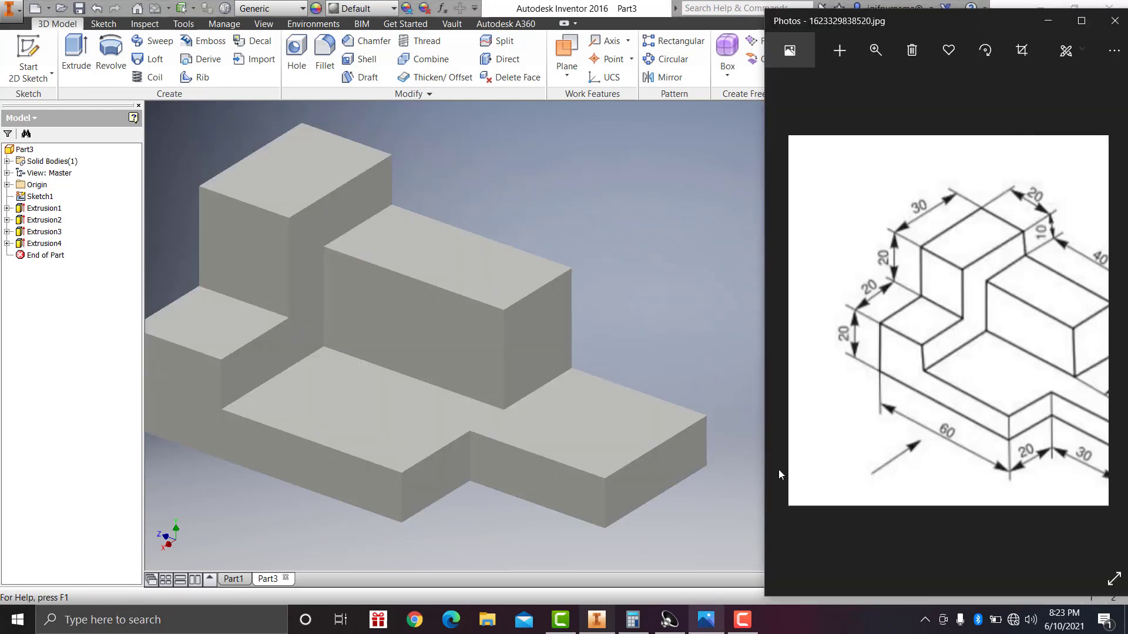
pyautogui.scroll(-2, 914, 311)
pyautogui.click(879, 54)
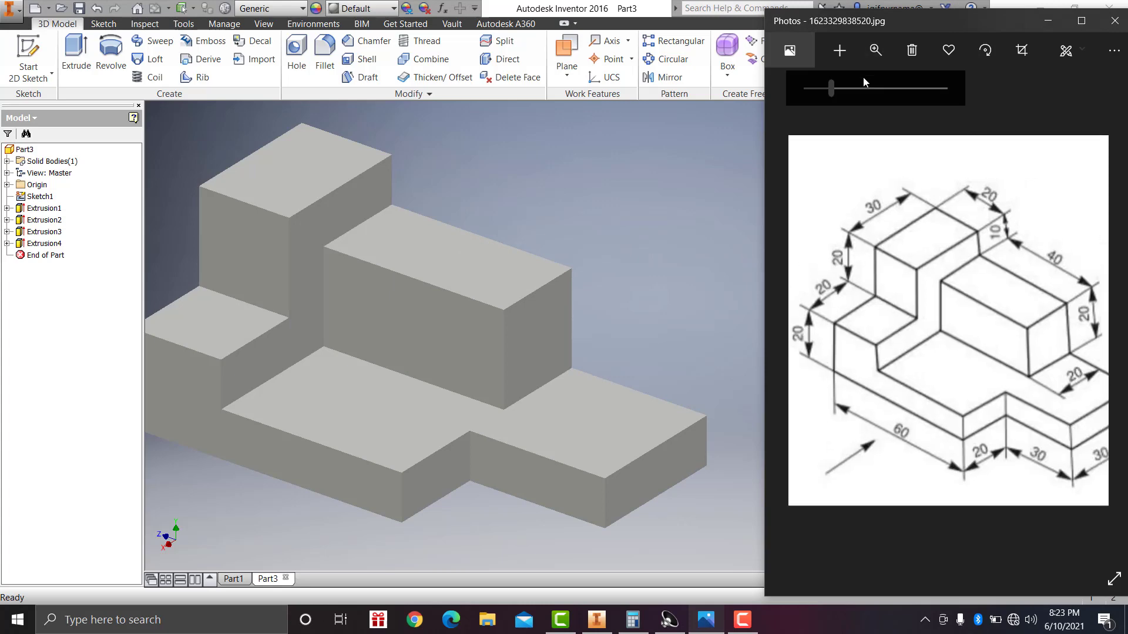
pyautogui.moveTo(828, 88); pyautogui.dragTo(808, 89)
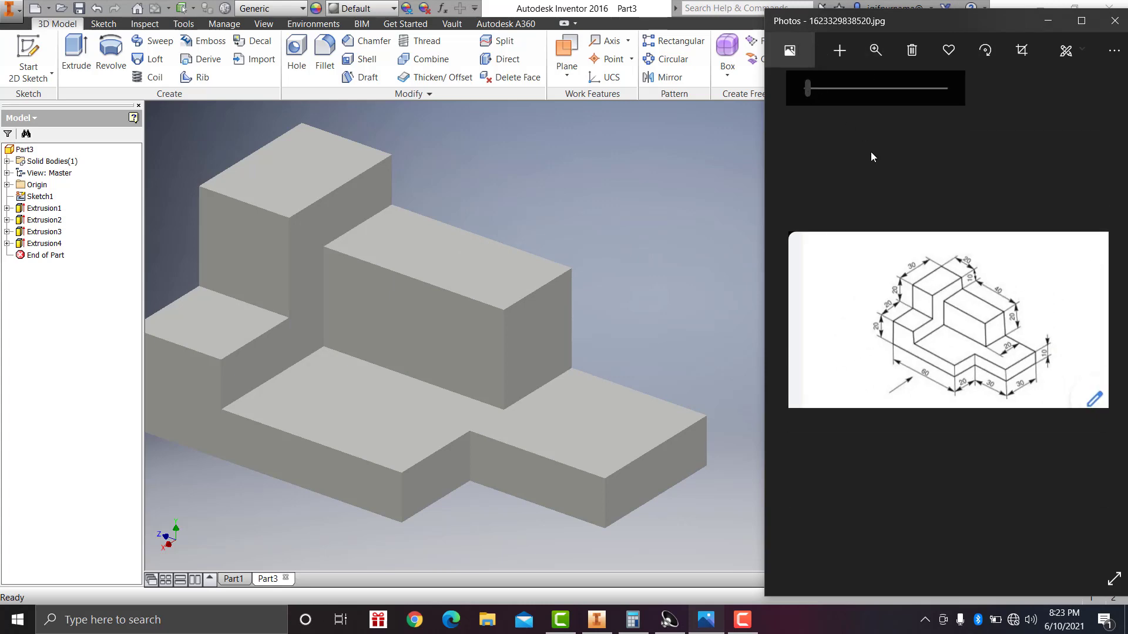